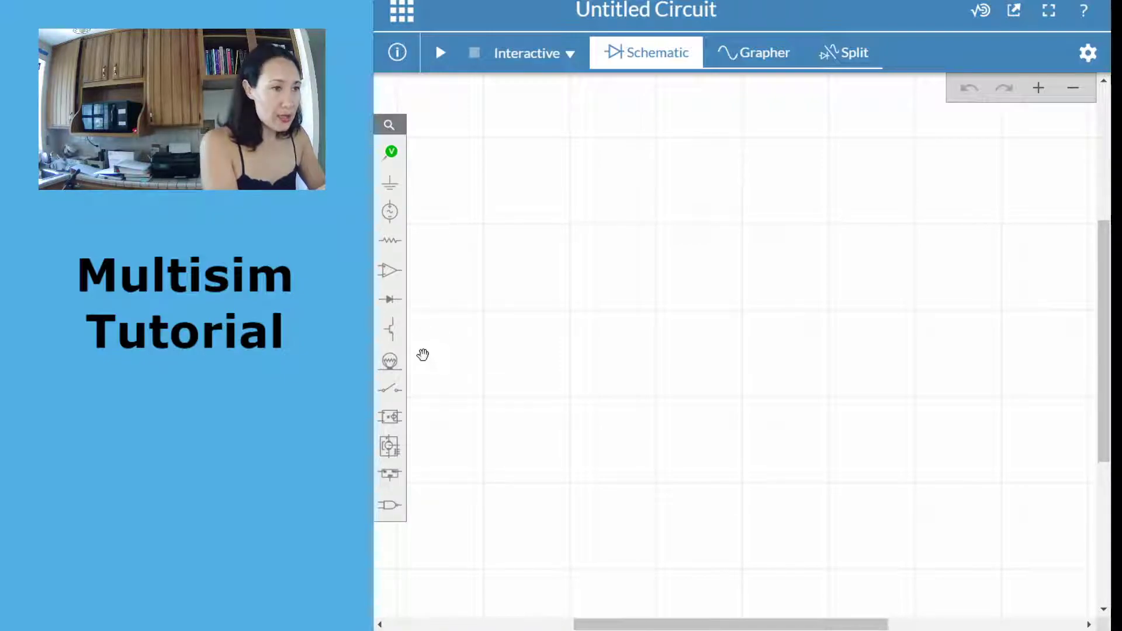
# - Place a digital constant in the upper-left area of the empty schematic and set its ID to A
pyautogui.click(394, 514)
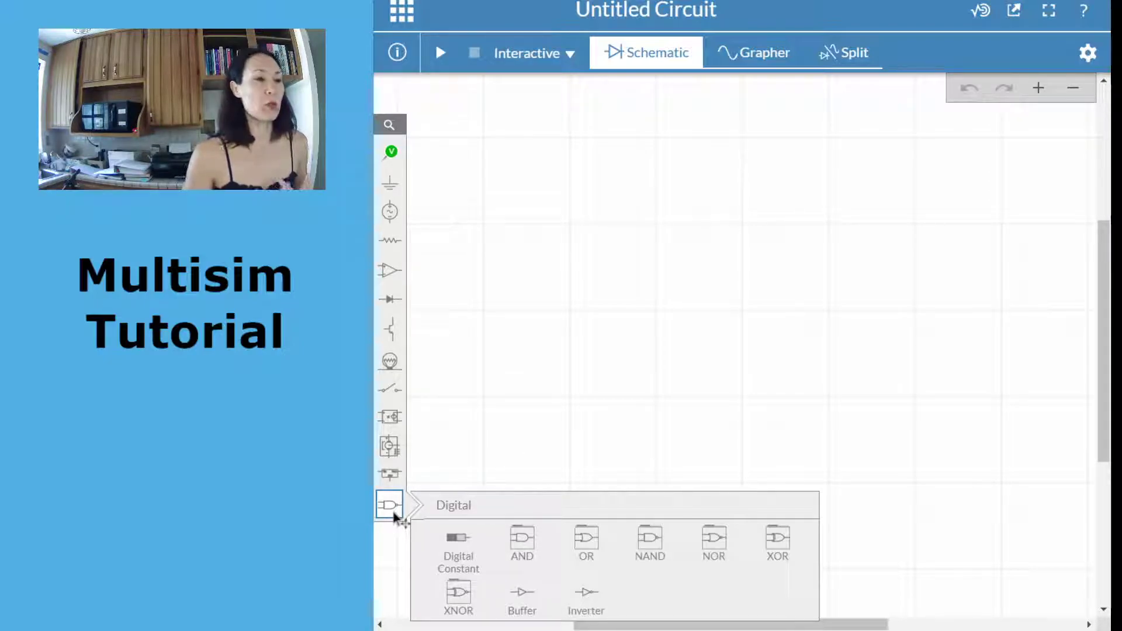
pyautogui.click(455, 541)
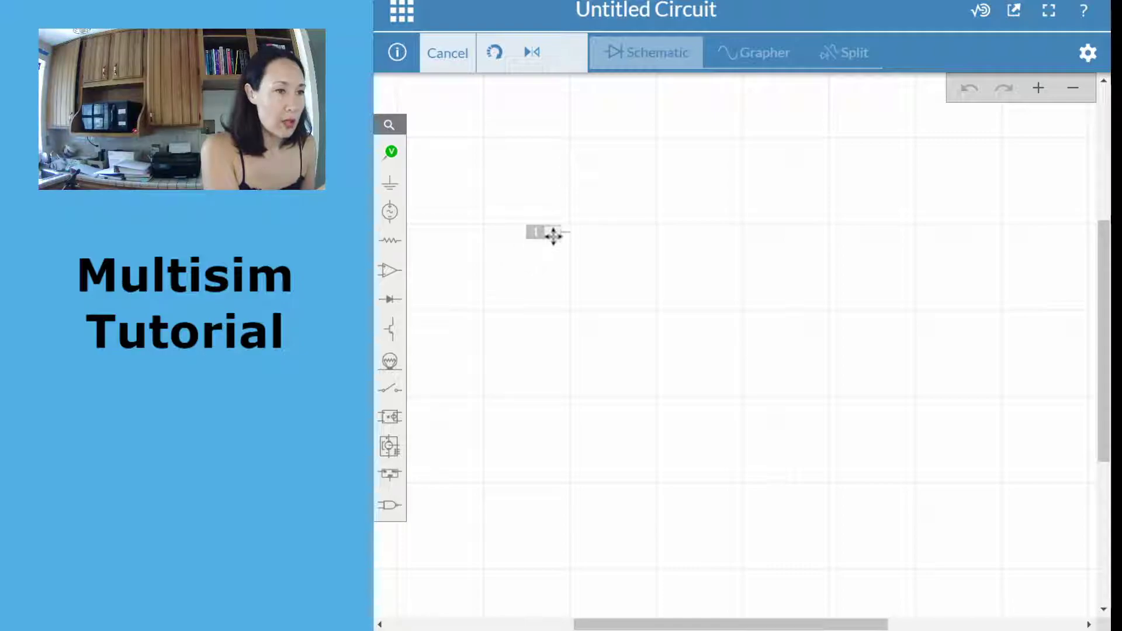
pyautogui.click(560, 233)
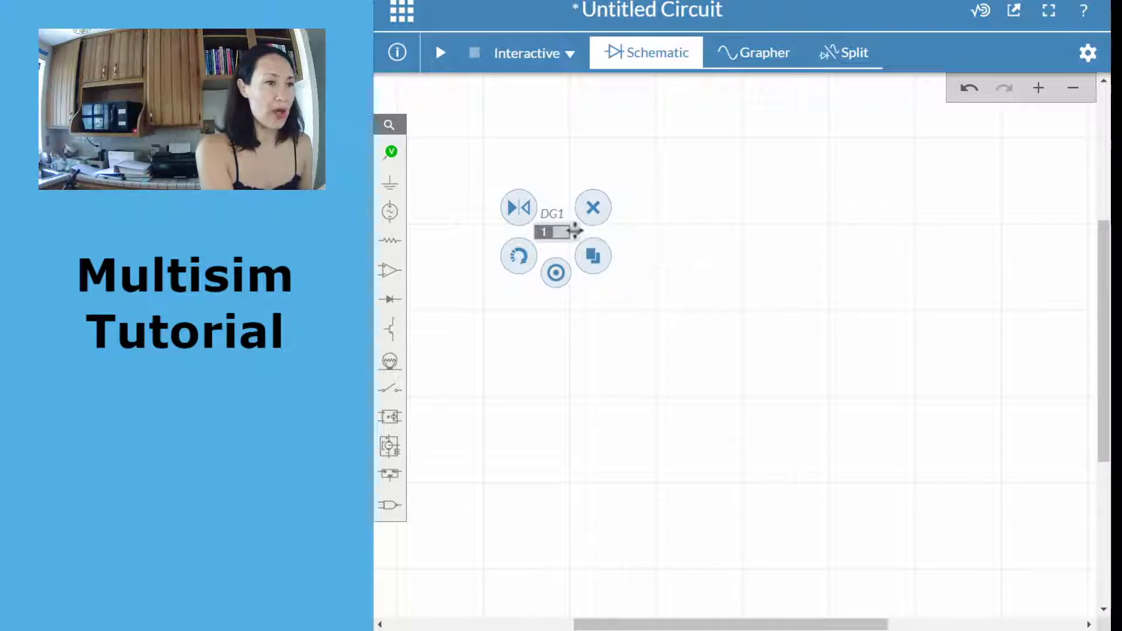
pyautogui.doubleClick(556, 216)
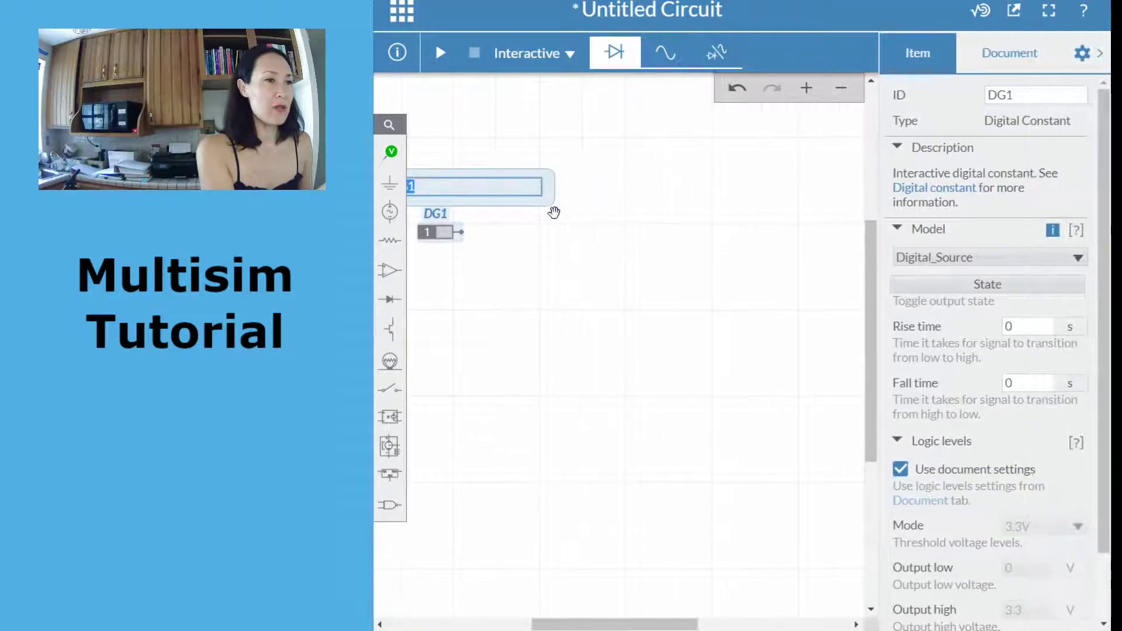
pyautogui.doubleClick(1033, 96)
pyautogui.press('BackSpace')
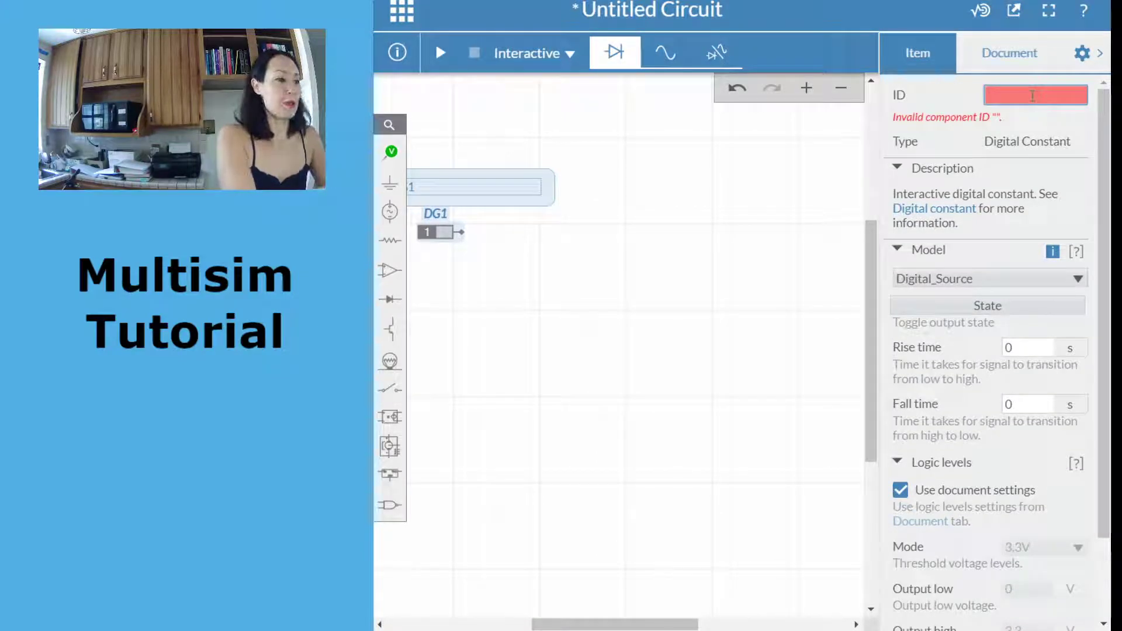
pyautogui.write('A')
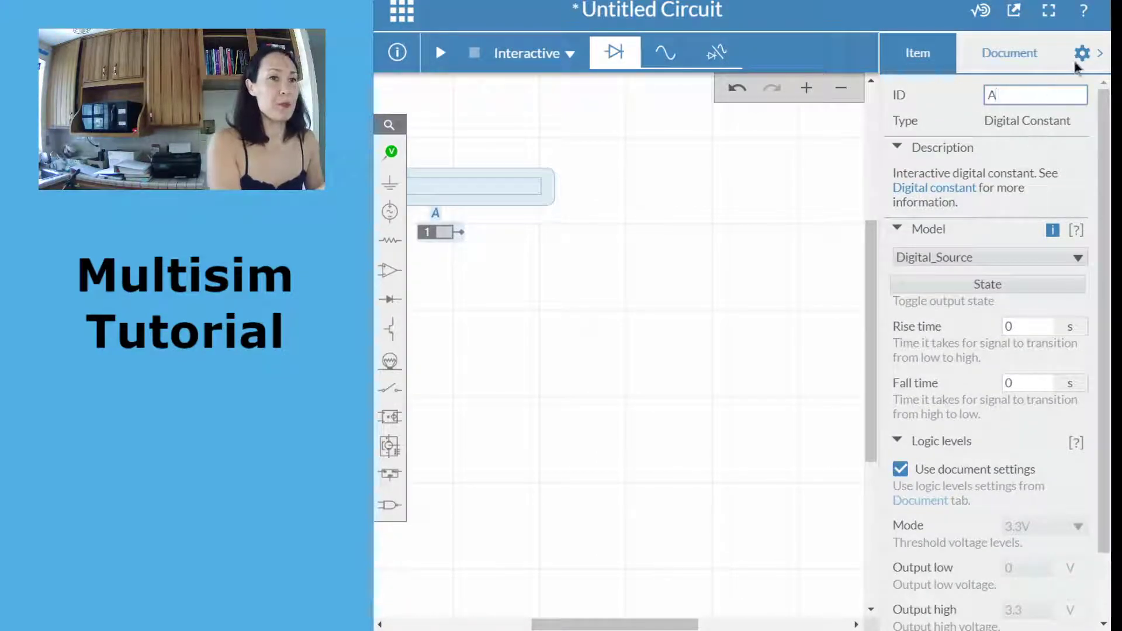
pyautogui.click(1085, 57)
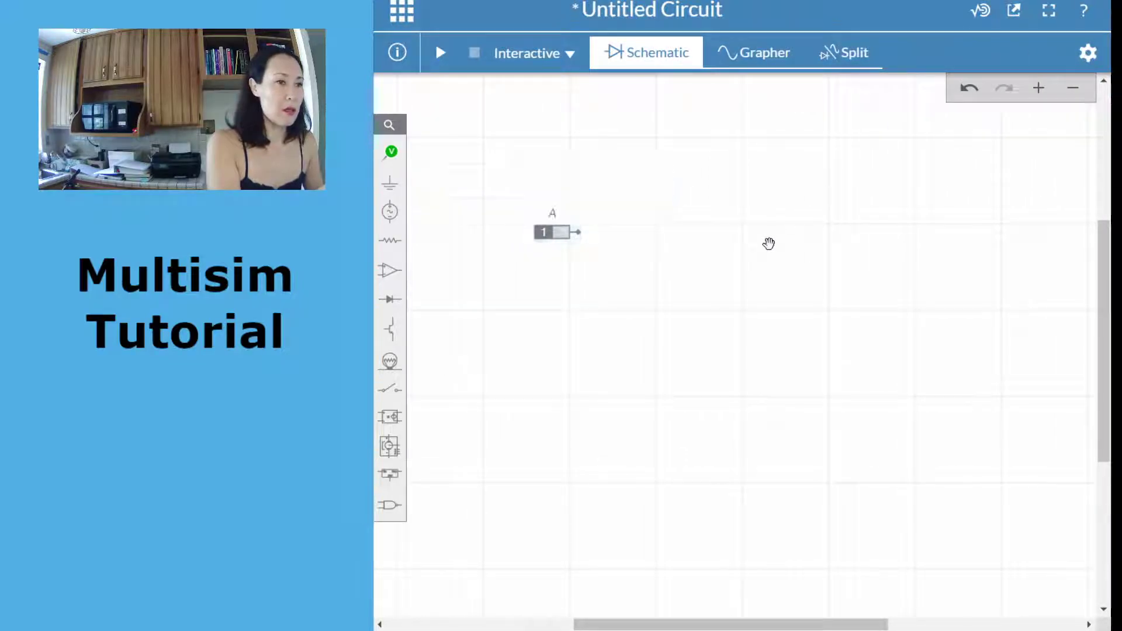
# - Place two more digital constants in a column below constant A, evenly spaced and aligned with it
pyautogui.click(397, 515)
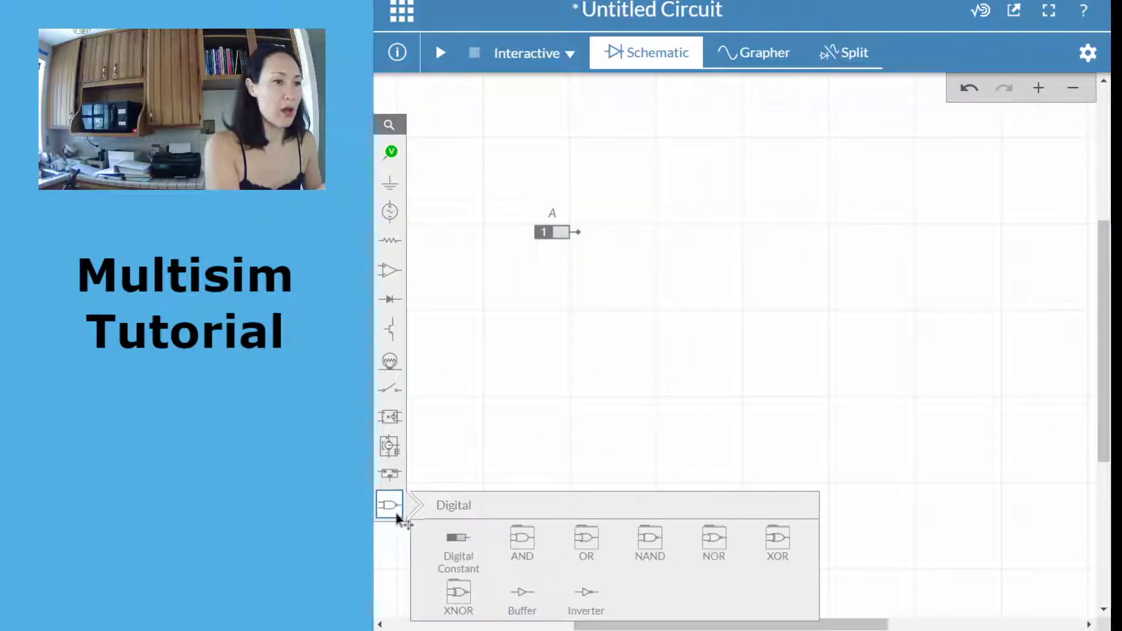
pyautogui.click(450, 541)
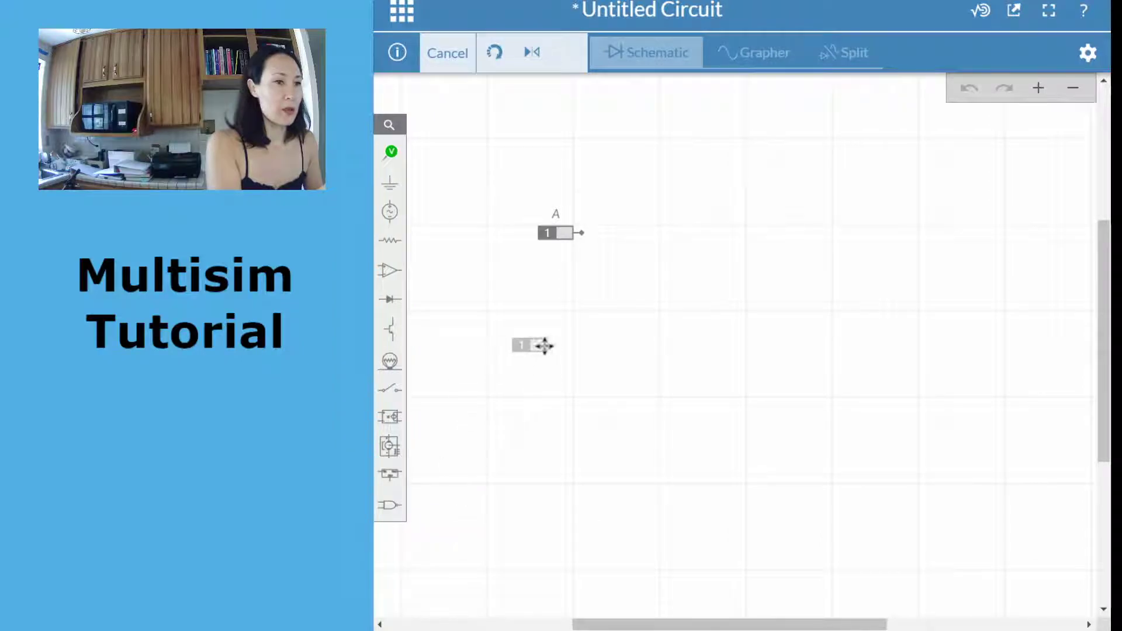
pyautogui.click(561, 319)
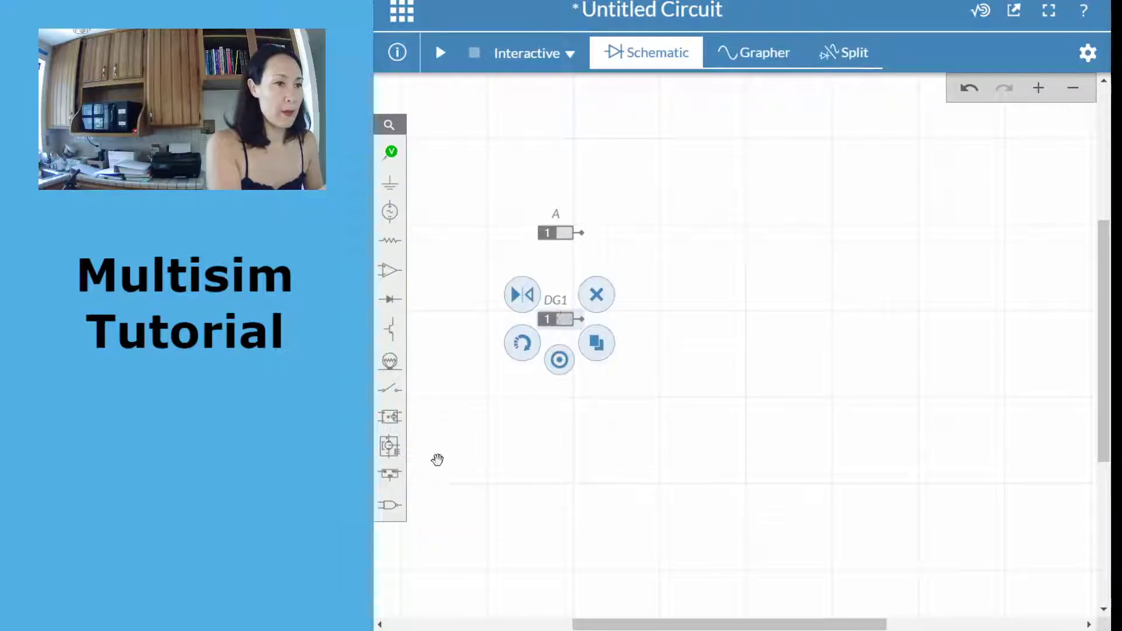
pyautogui.click(390, 510)
pyautogui.click(448, 546)
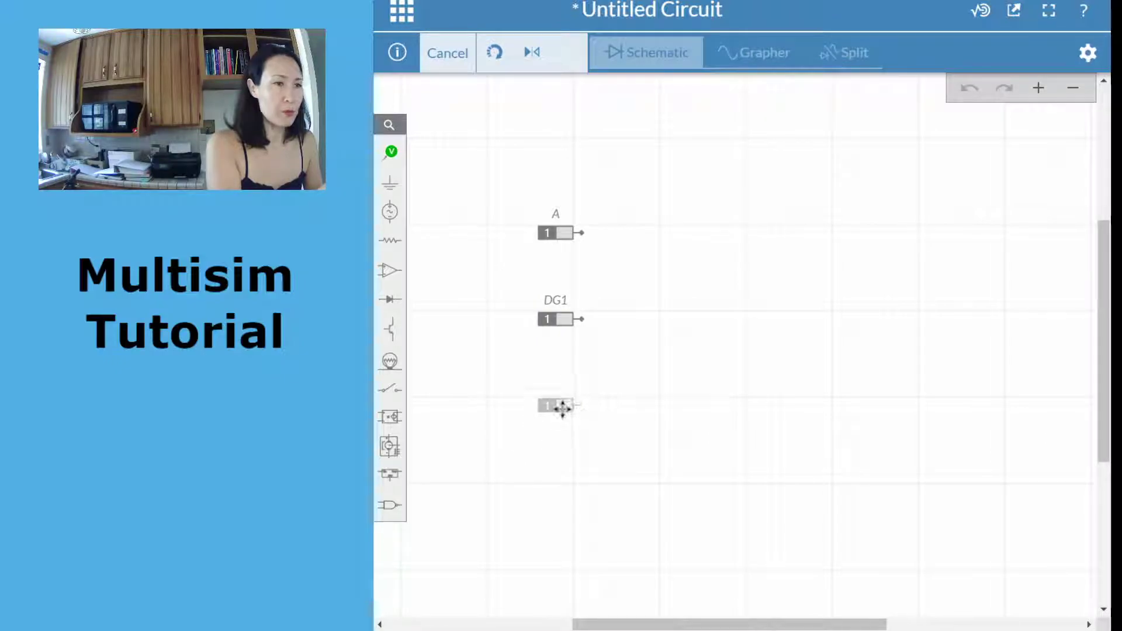
pyautogui.click(564, 406)
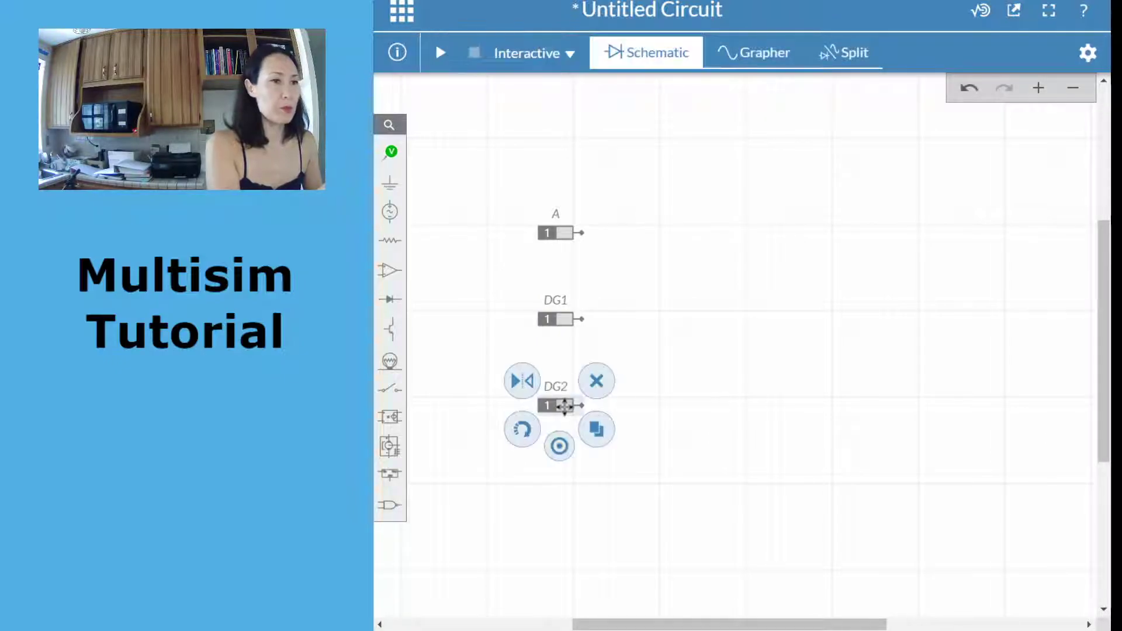
# - Rename the middle digital constant to B and the lowest one to C
pyautogui.doubleClick(549, 301)
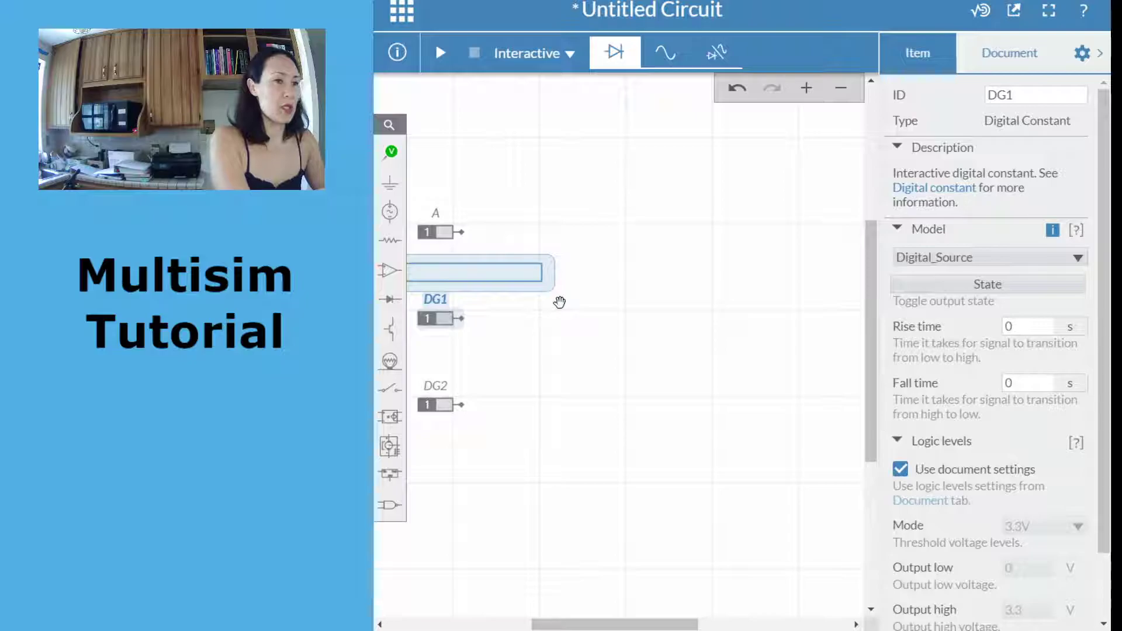
pyautogui.write('B')
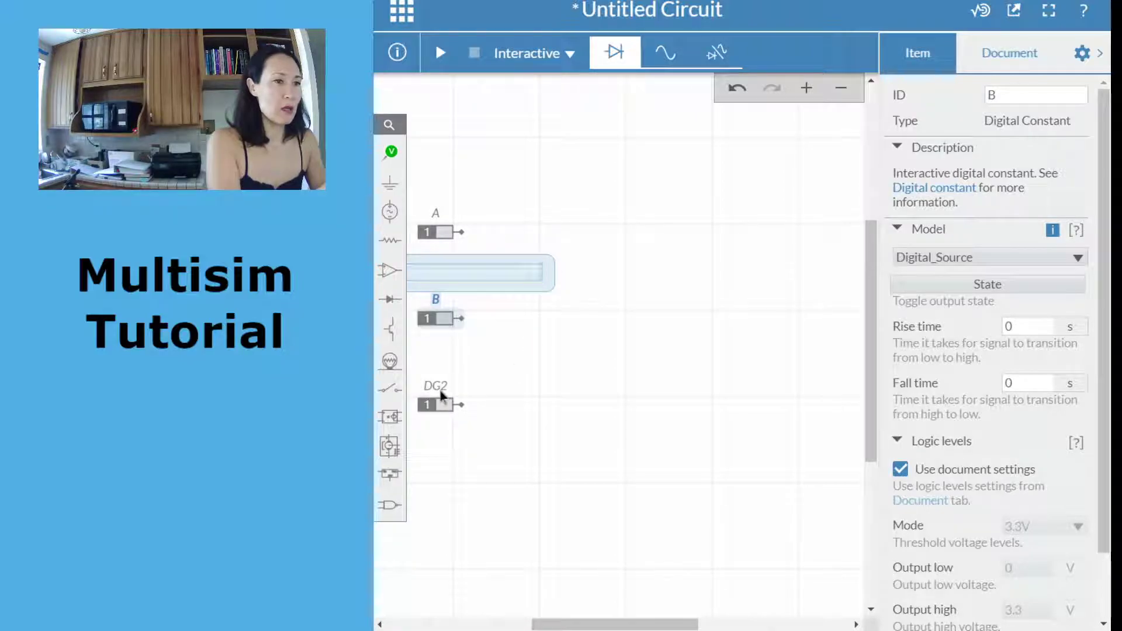
pyautogui.doubleClick(442, 395)
pyautogui.write('C')
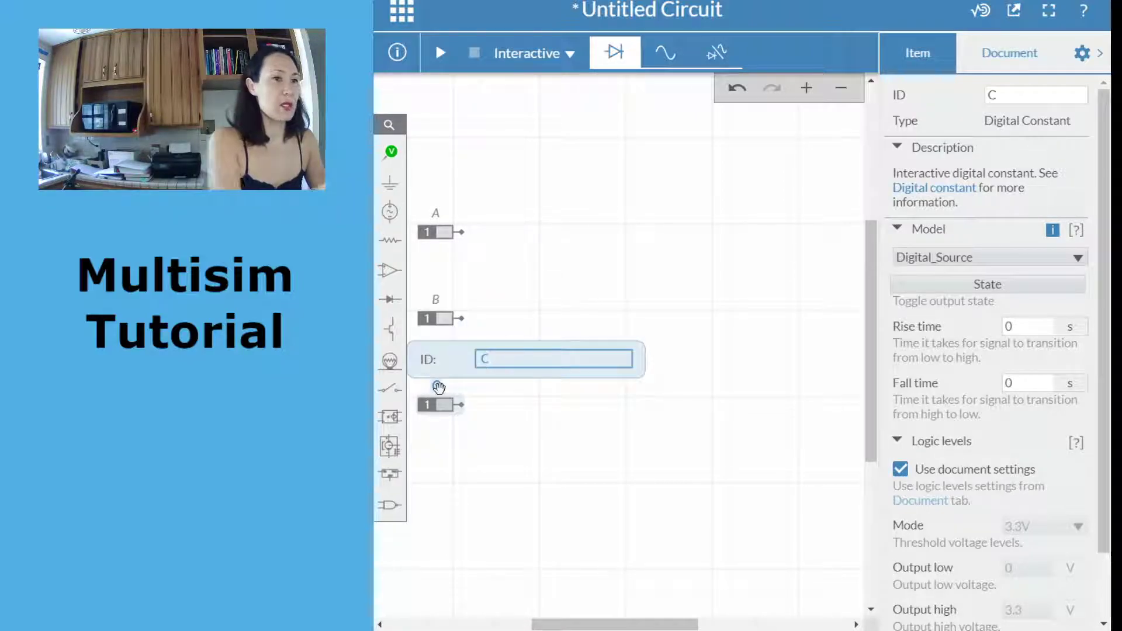
pyautogui.click(496, 426)
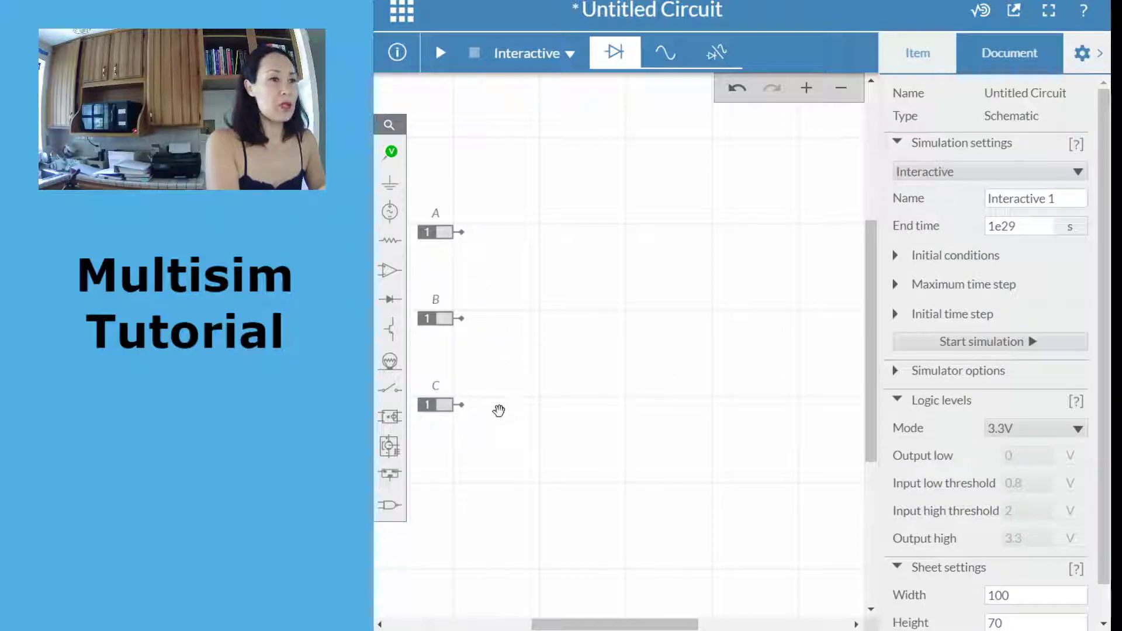
pyautogui.click(1090, 57)
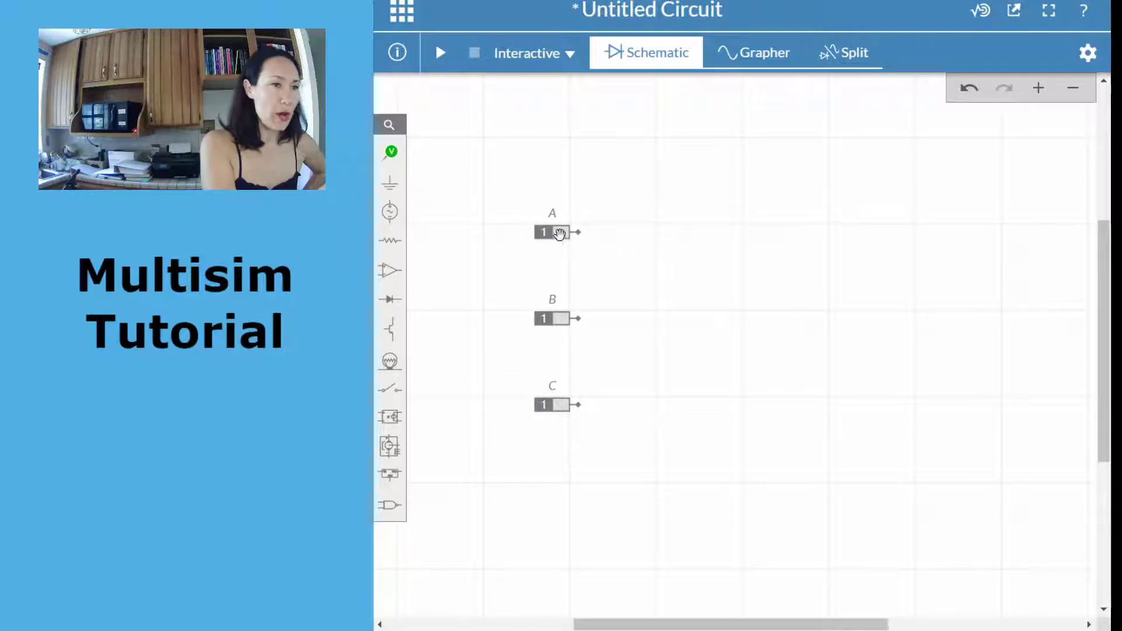
pyautogui.click(559, 234)
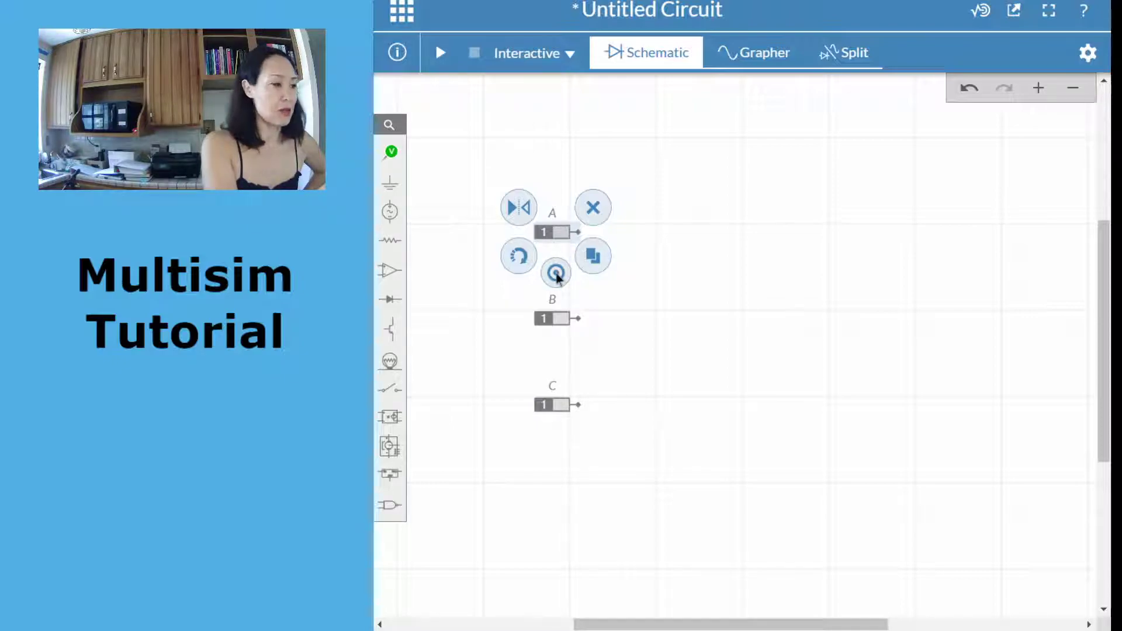
pyautogui.click(560, 234)
pyautogui.press('a')
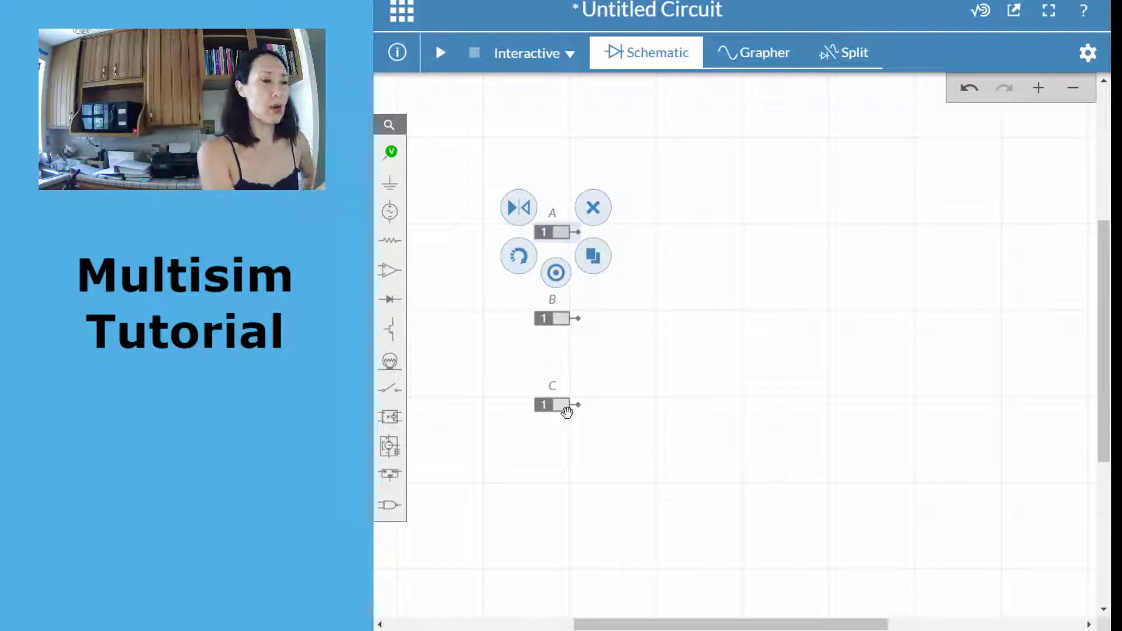
pyautogui.click(599, 415)
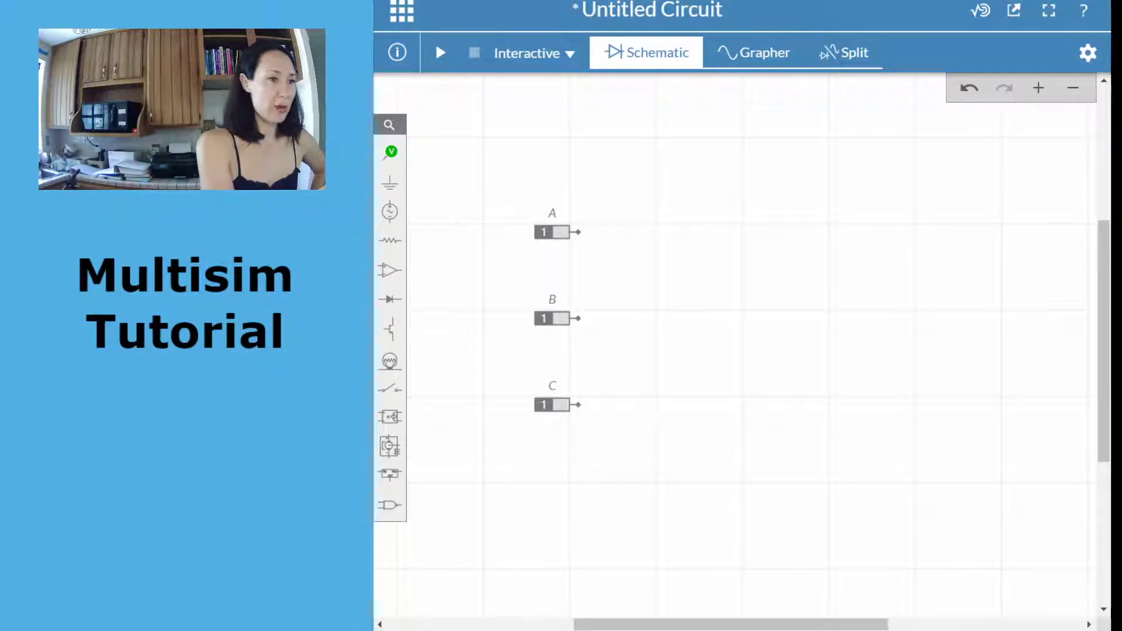
# - Place a 2-input NAND gate to the right of constants A and B, vertically between them
pyautogui.click(389, 506)
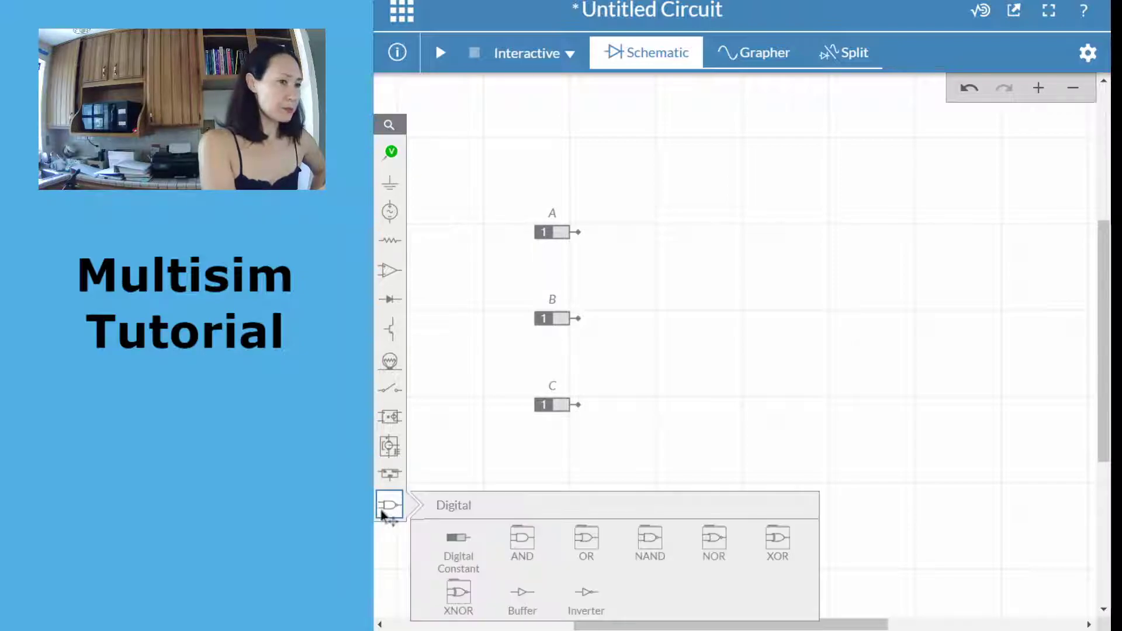
pyautogui.click(651, 549)
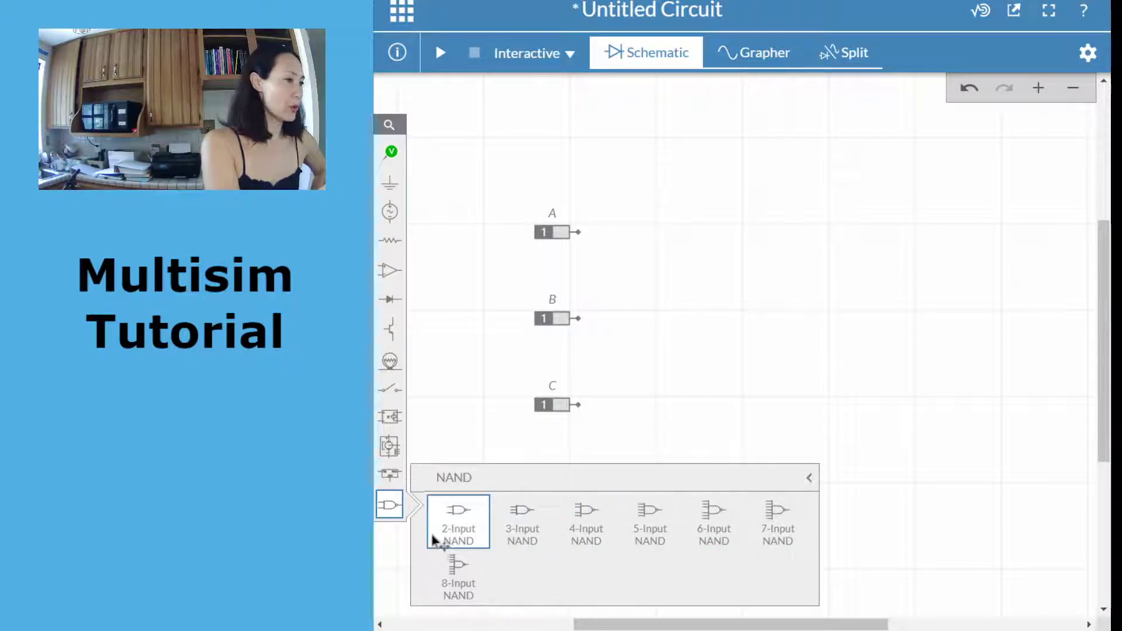
pyautogui.moveTo(460, 533); pyautogui.dragTo(657, 266)
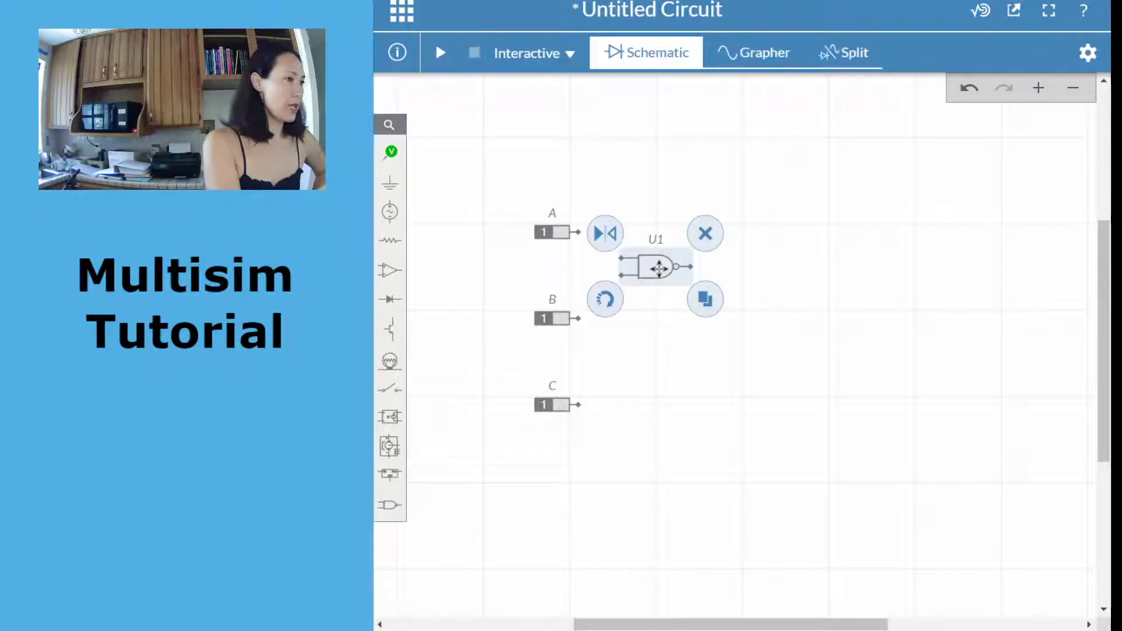
pyautogui.click(697, 142)
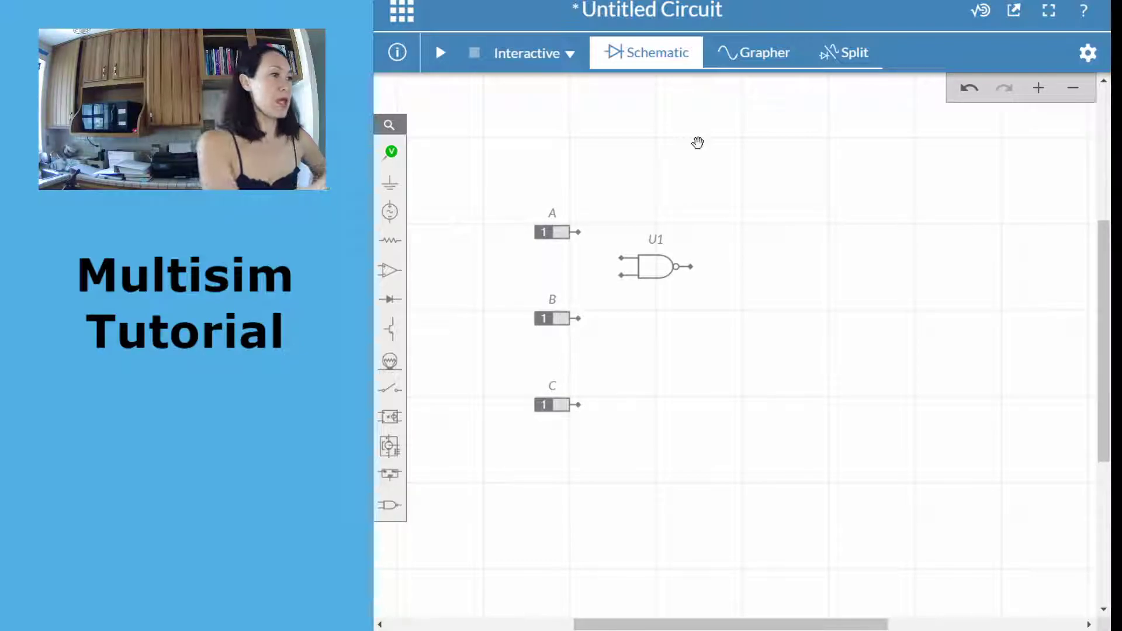
# - Wire constant A to the NAND gate's upper input and constant B to its lower input
pyautogui.moveTo(581, 231); pyautogui.dragTo(593, 241)
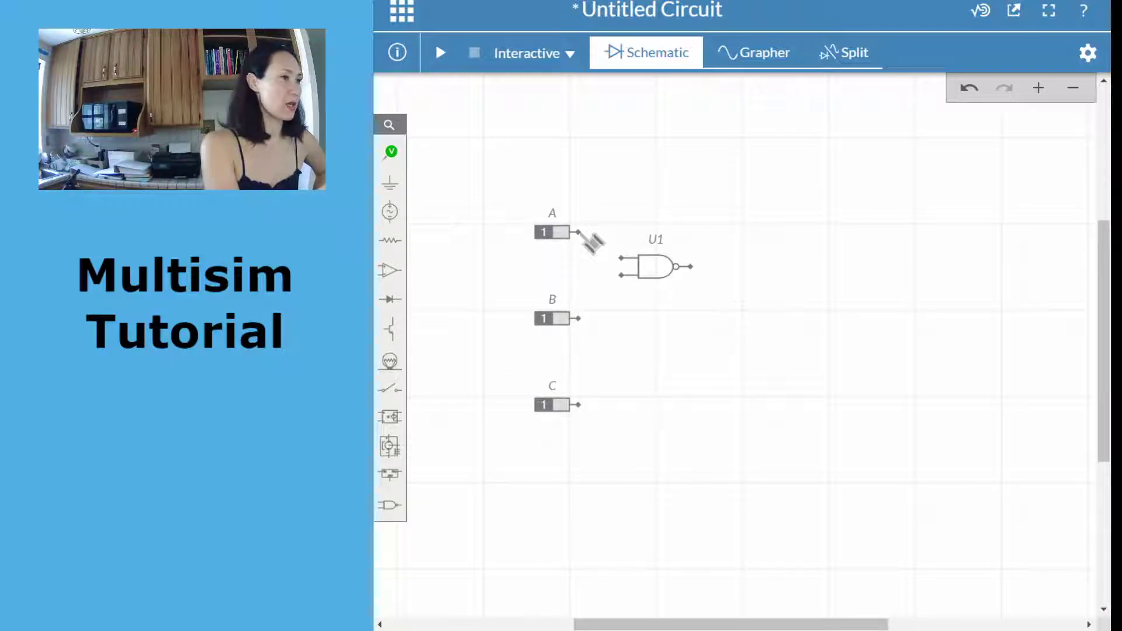
pyautogui.click(582, 233)
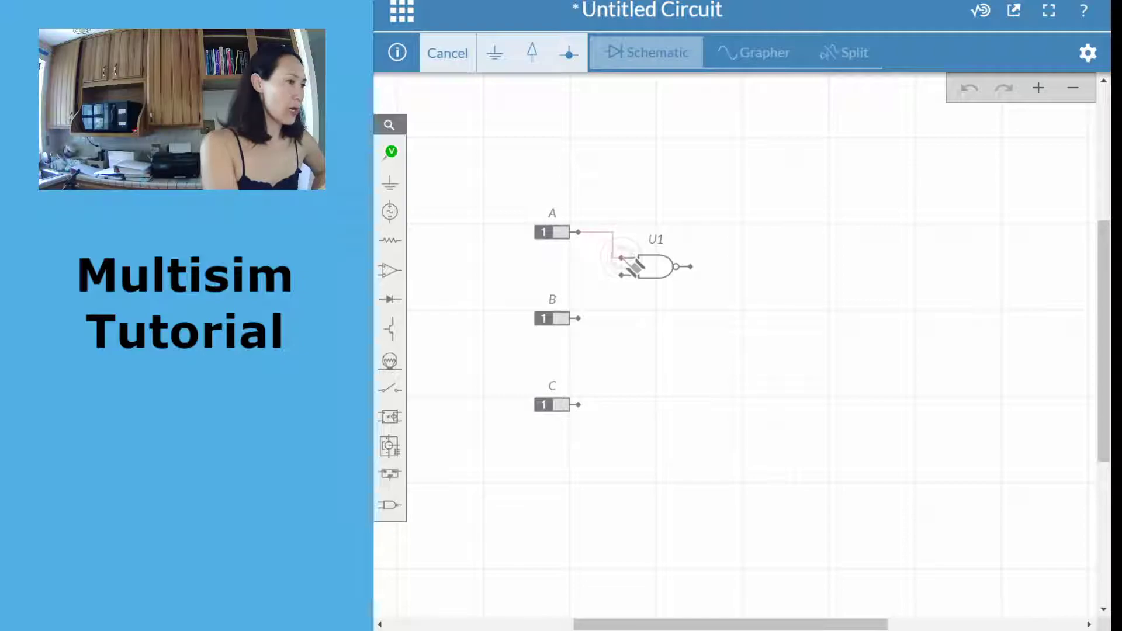
pyautogui.click(621, 258)
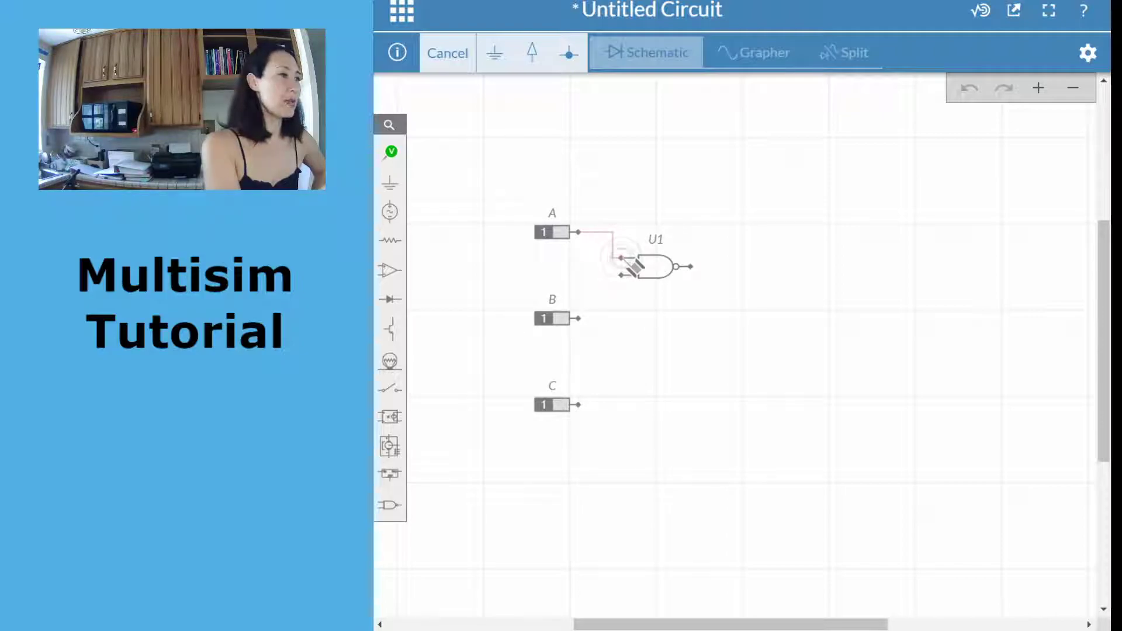
pyautogui.click(621, 264)
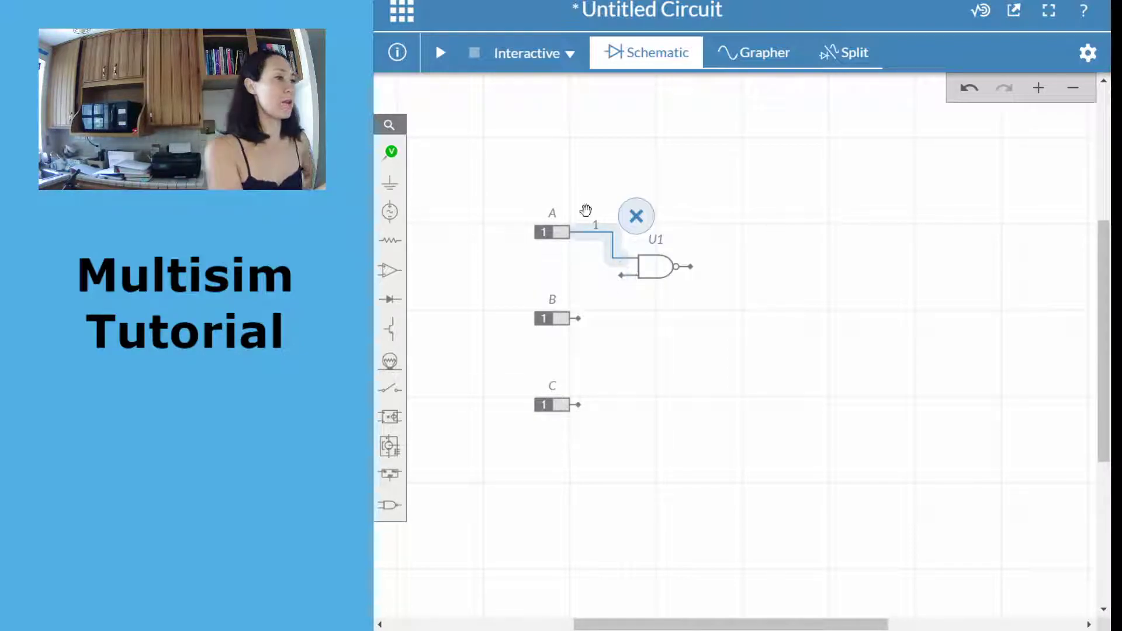
pyautogui.click(578, 318)
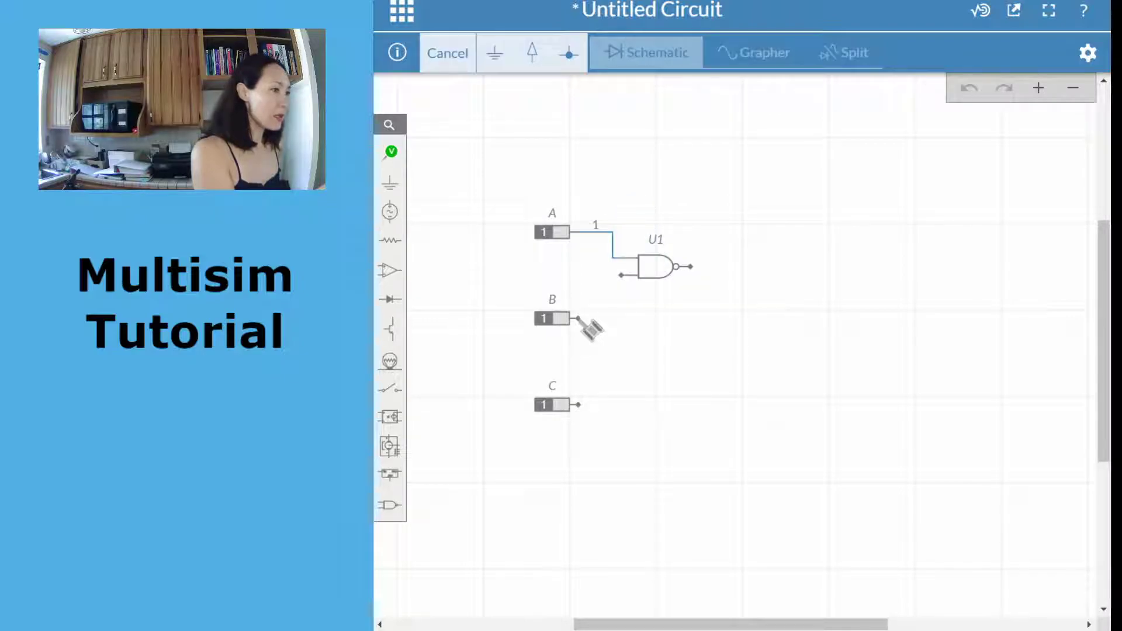
pyautogui.click(622, 276)
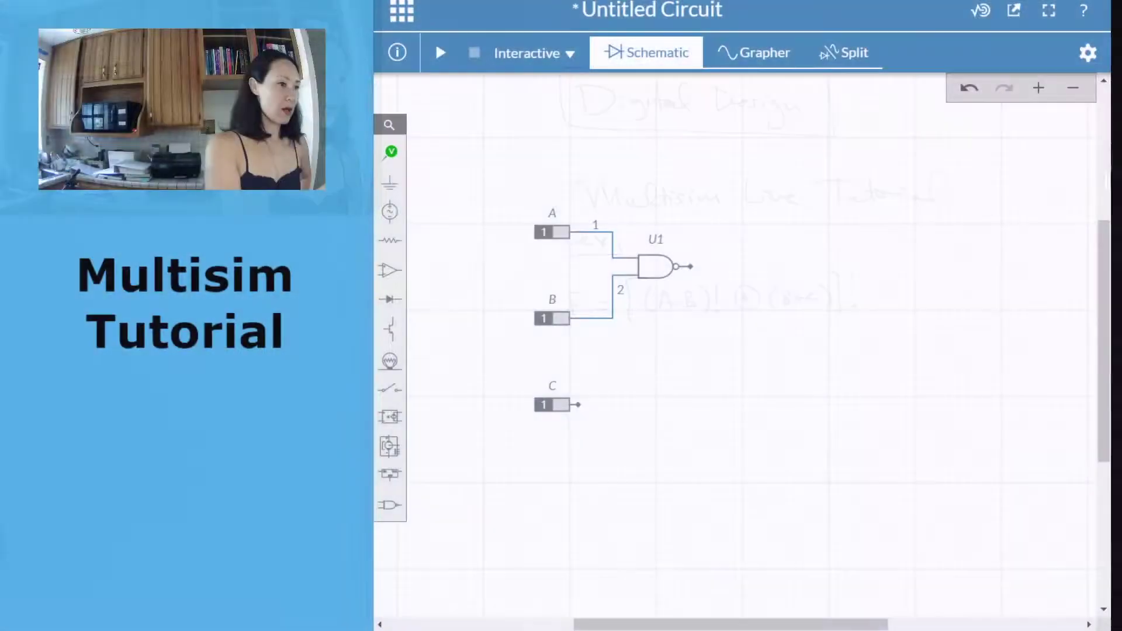
# - Place a 2-input OR gate directly below the NAND gate, slightly above the level of constant C
pyautogui.click(389, 516)
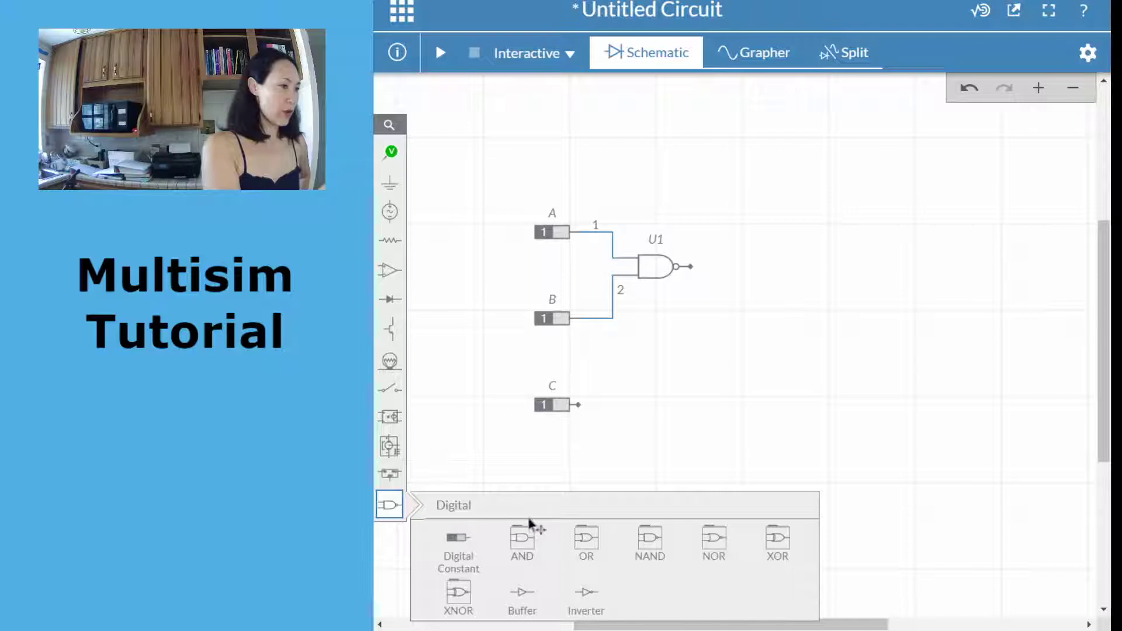
pyautogui.click(585, 543)
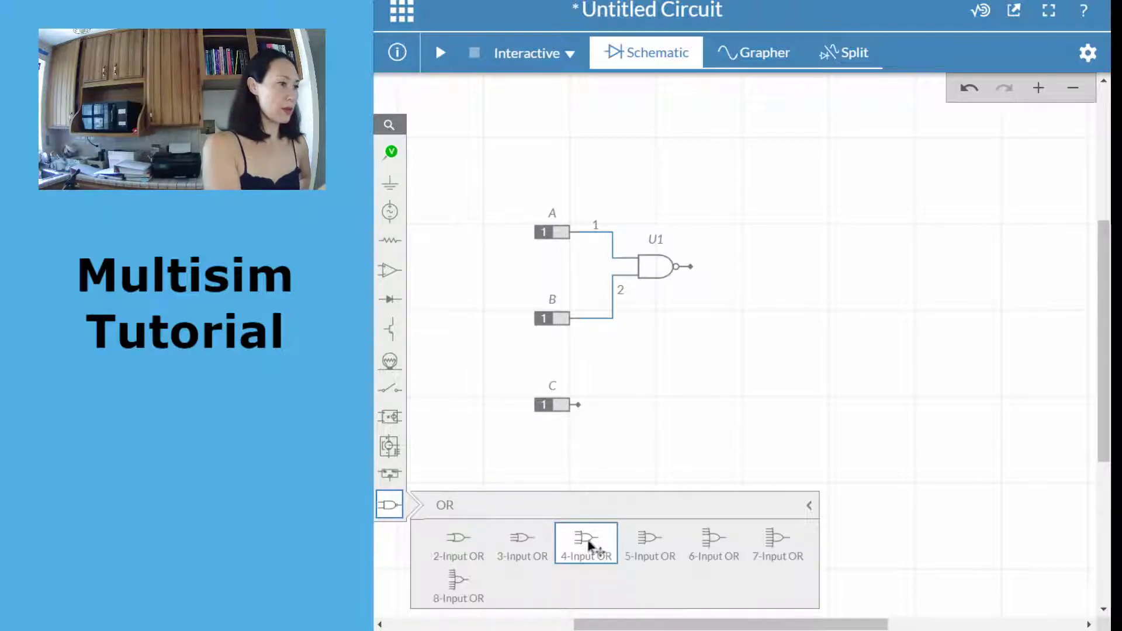
pyautogui.click(478, 544)
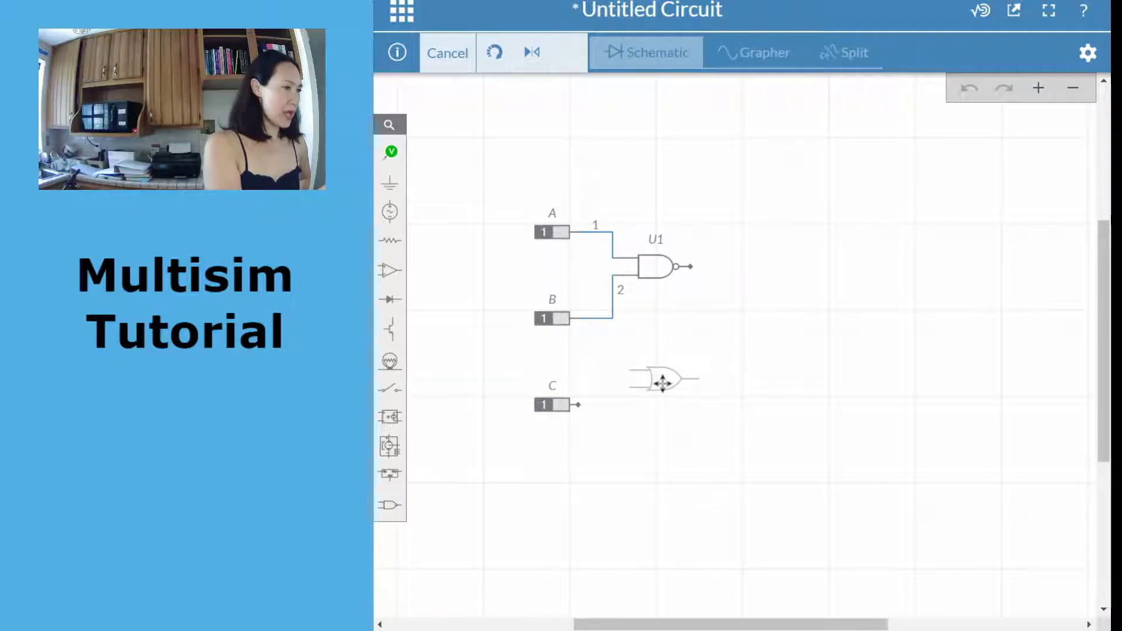
pyautogui.click(656, 383)
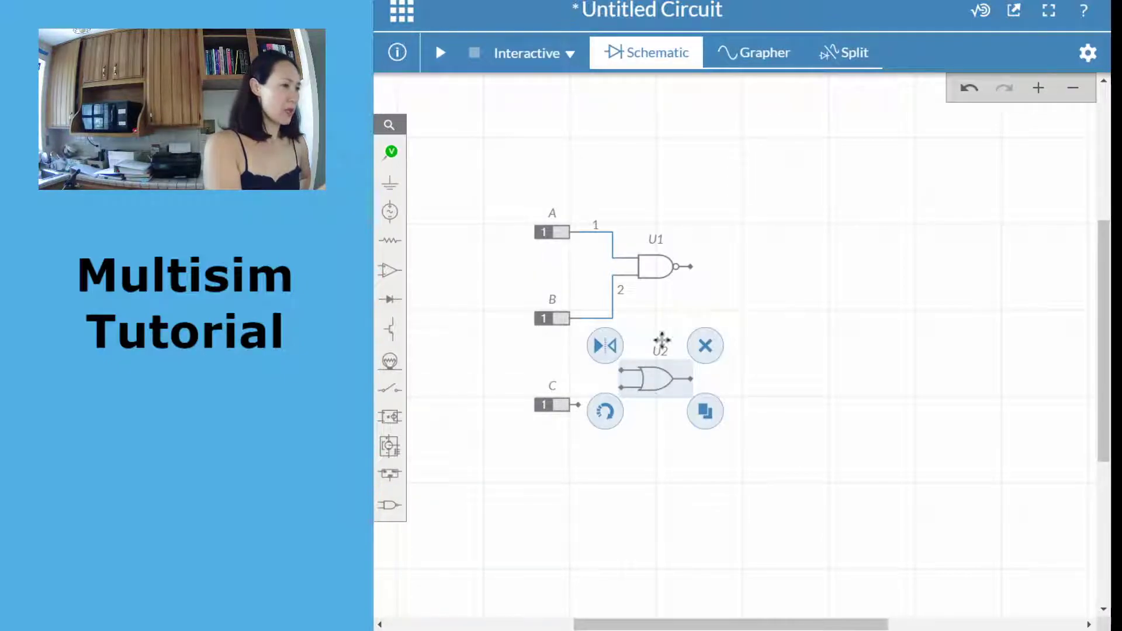
pyautogui.click(674, 486)
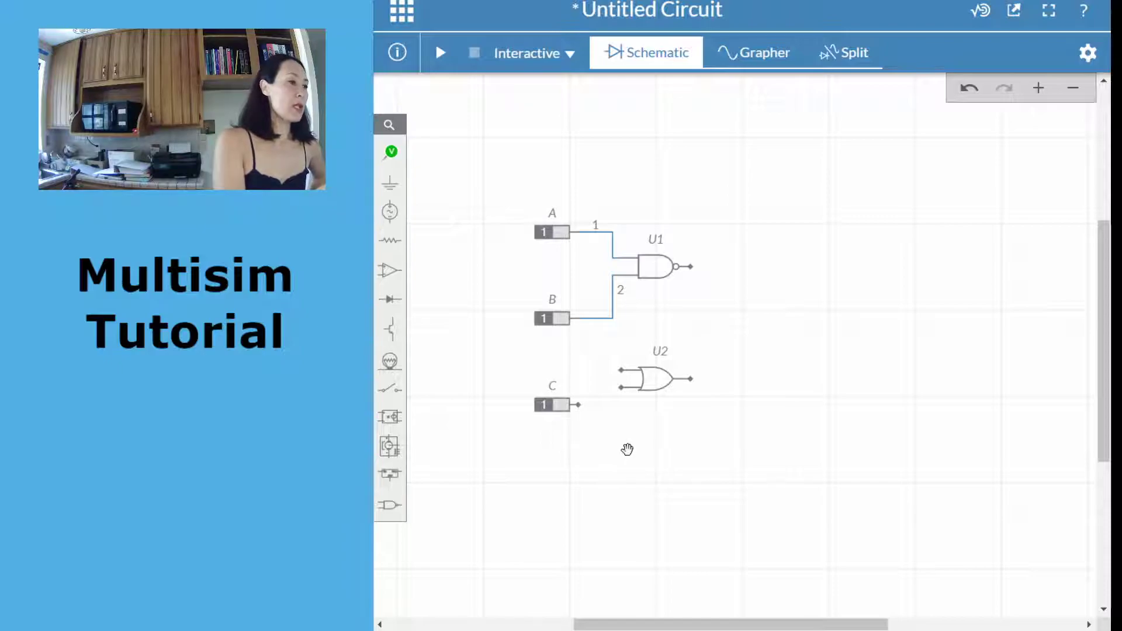
# - Wire constant C to the OR gate's lower input and branch constant B's wire to the OR gate's upper input
pyautogui.click(578, 405)
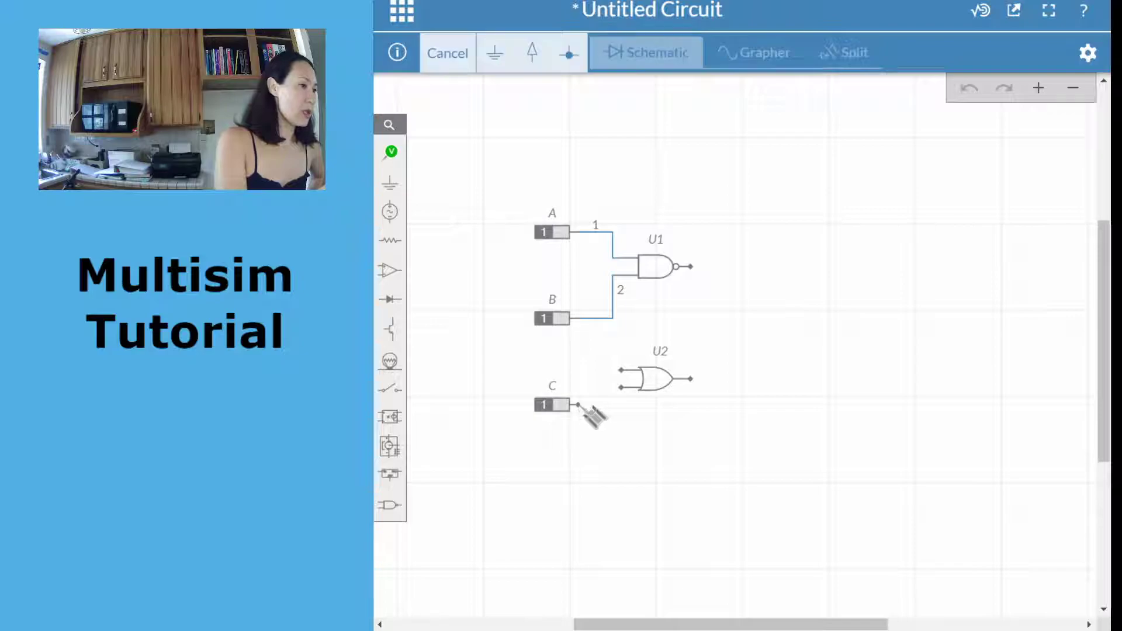
pyautogui.click(622, 387)
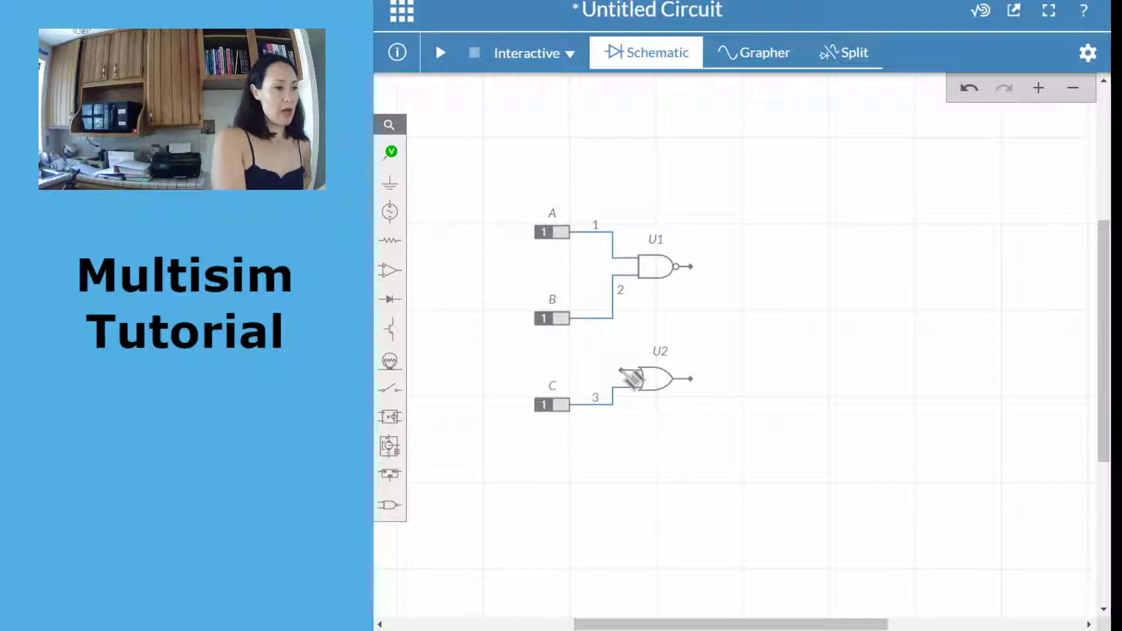
pyautogui.click(624, 373)
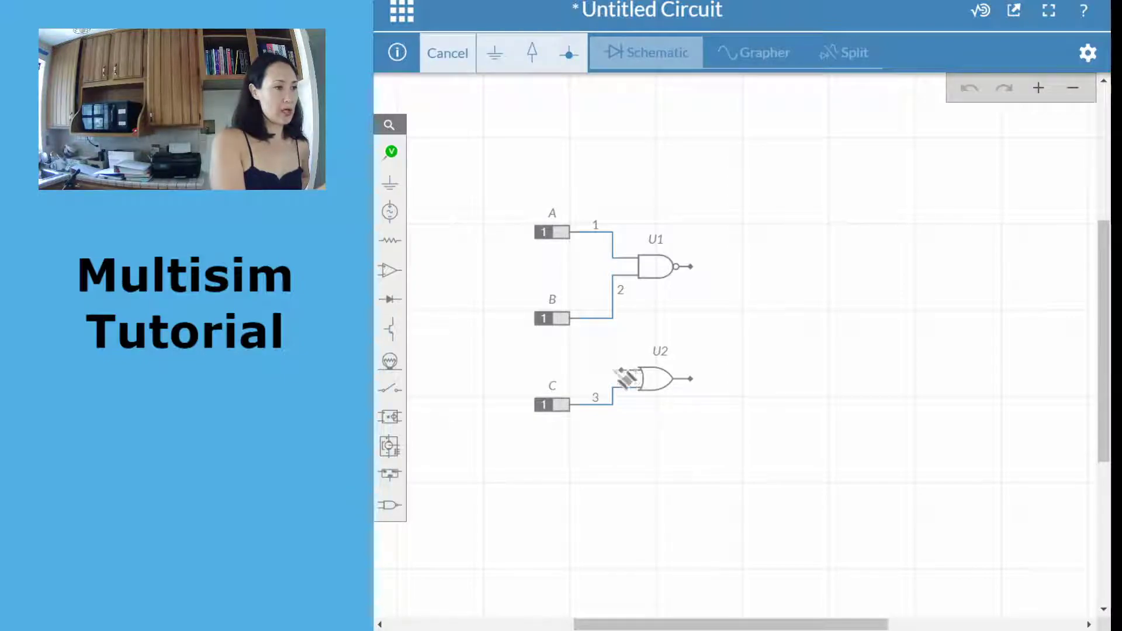
pyautogui.click(600, 323)
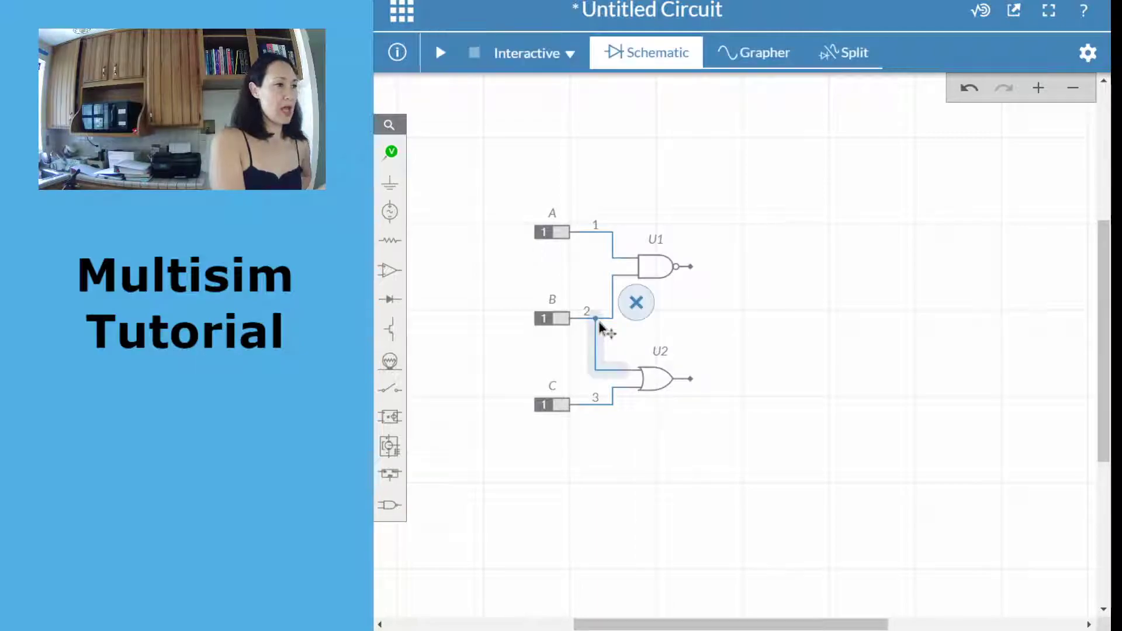
pyautogui.click(797, 328)
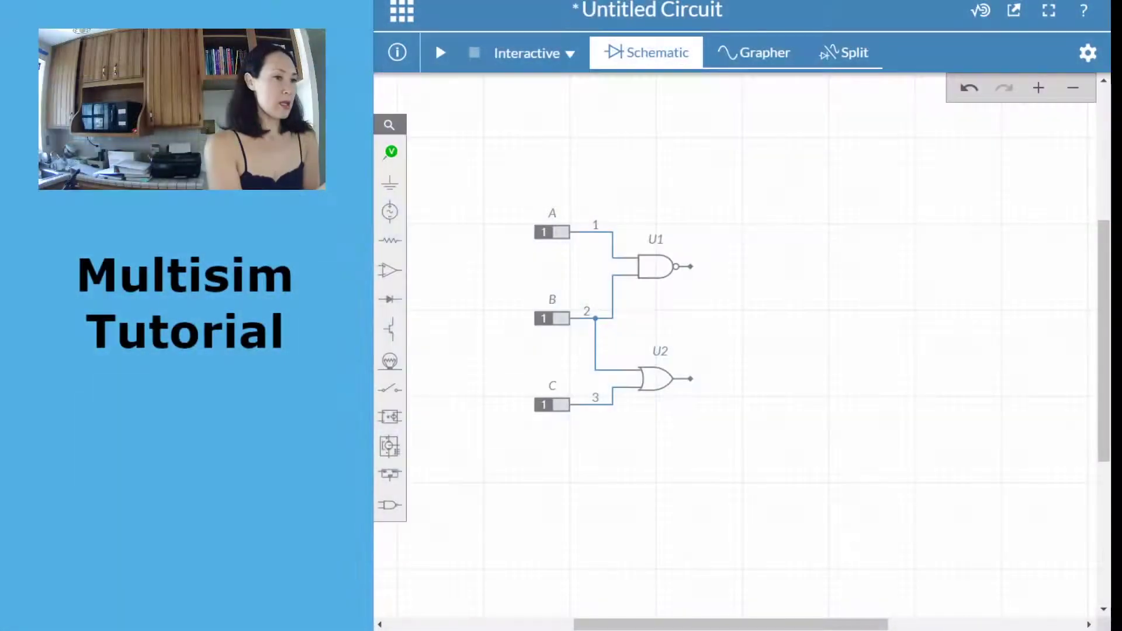
# - Place a 2-input XNOR gate to the right of the NAND and OR gates, vertically between them at the level of constant B
pyautogui.click(387, 505)
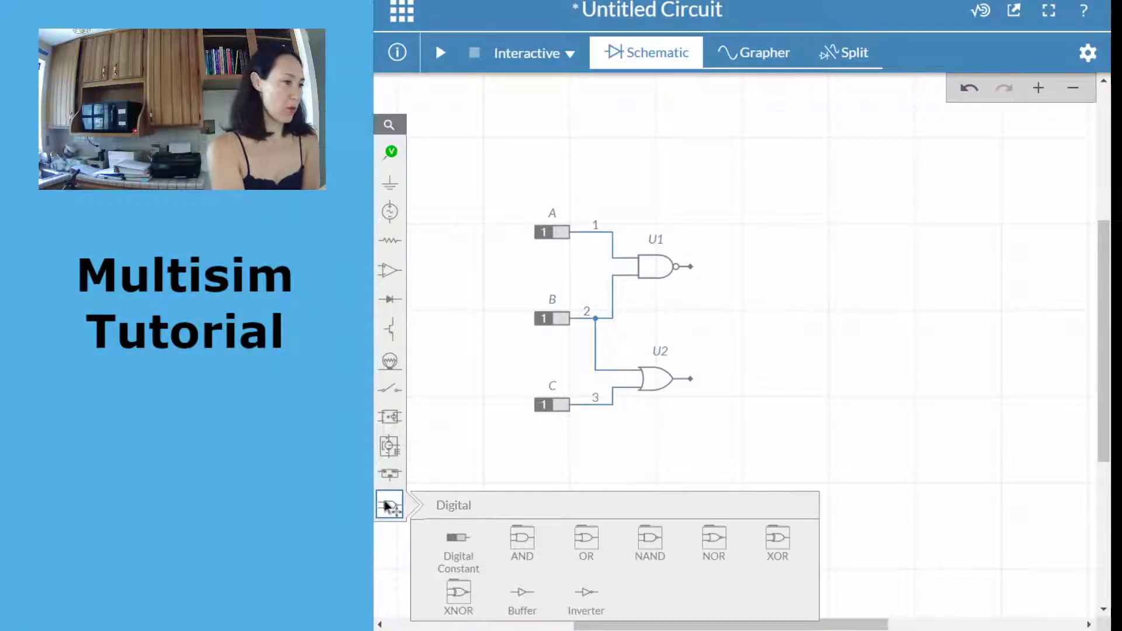
pyautogui.click(461, 595)
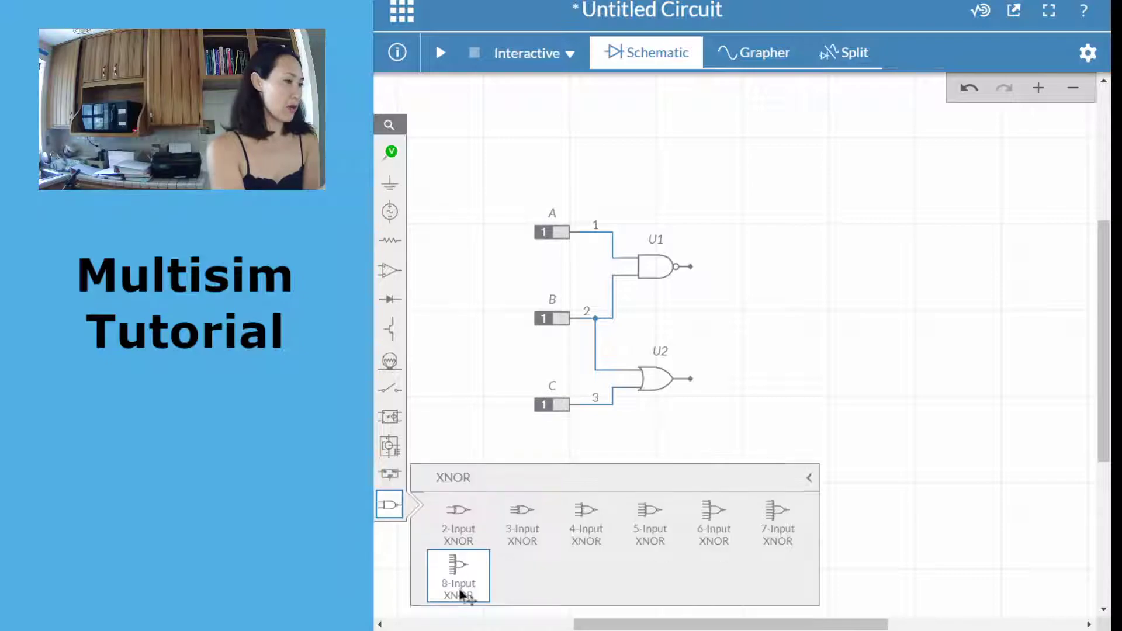
pyautogui.click(465, 525)
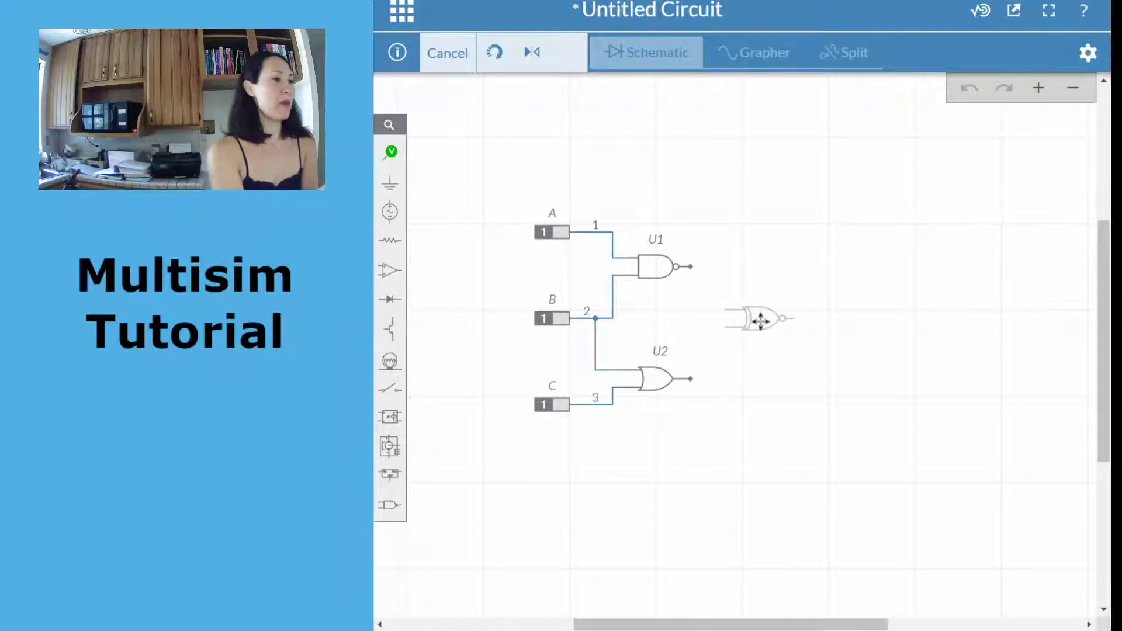
pyautogui.click(761, 321)
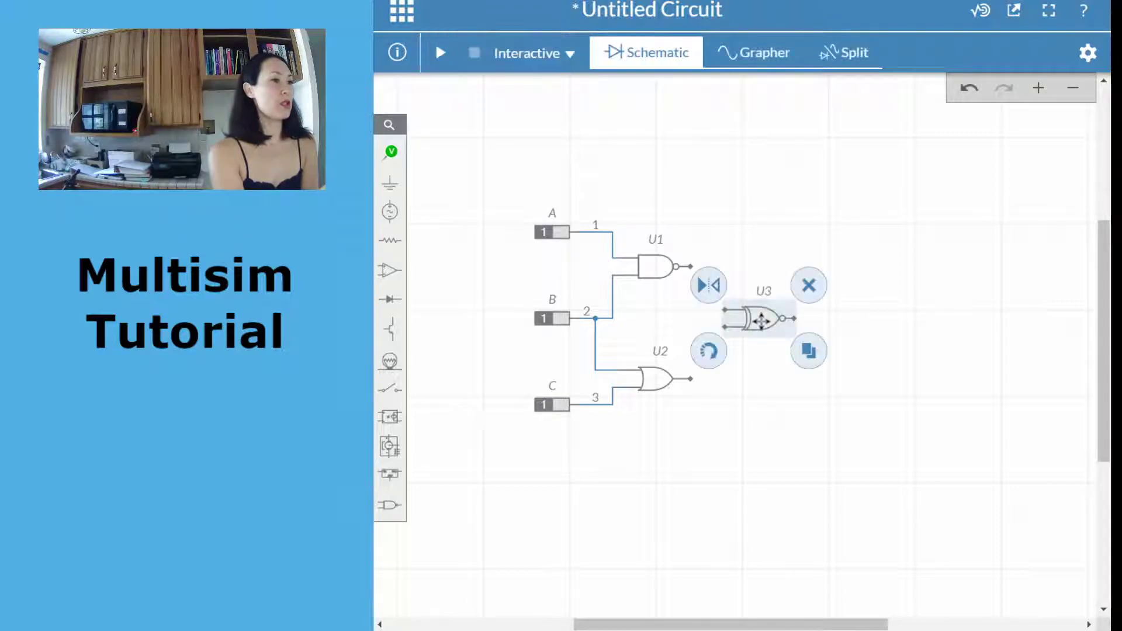
pyautogui.click(762, 419)
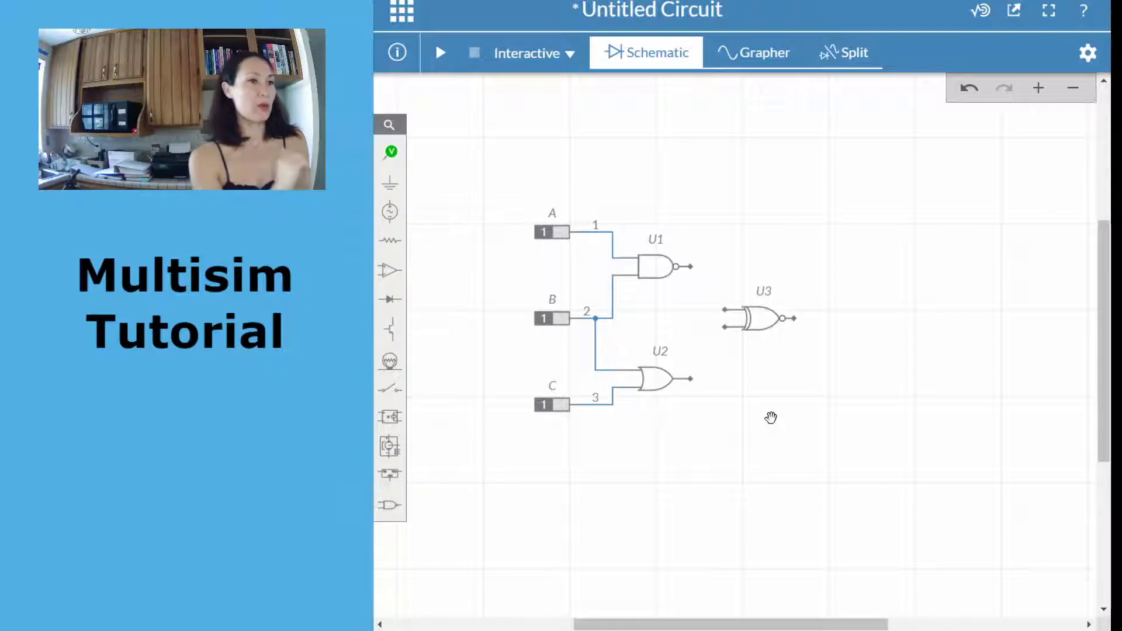
# - Wire the NAND gate's output to the XNOR gate's upper input and the OR gate's output to its lower input
pyautogui.click(692, 266)
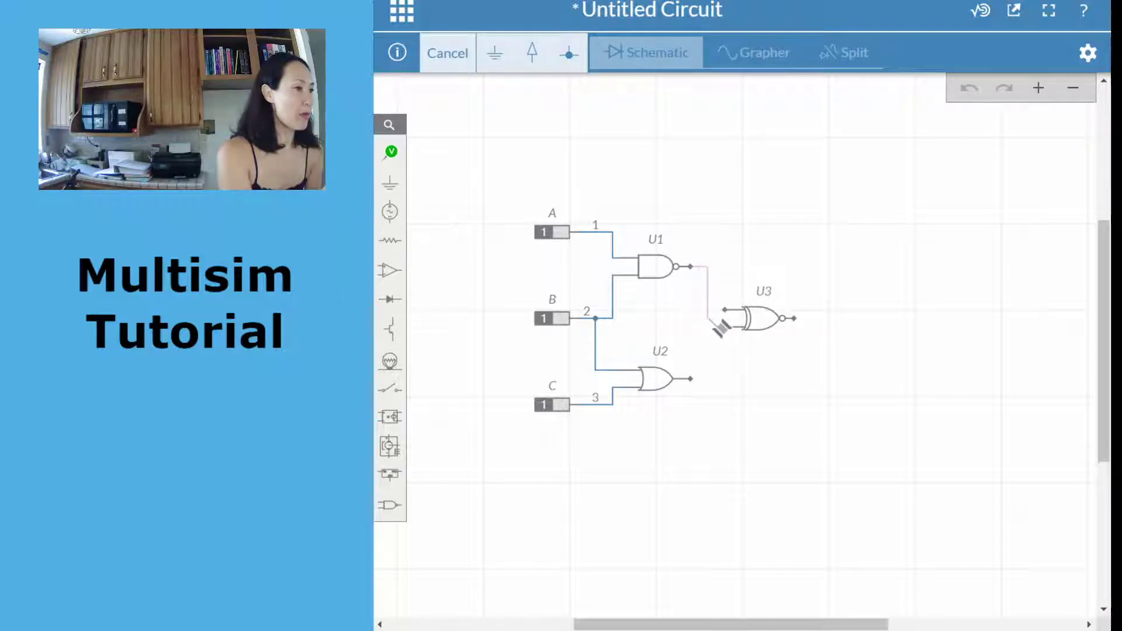
pyautogui.click(725, 310)
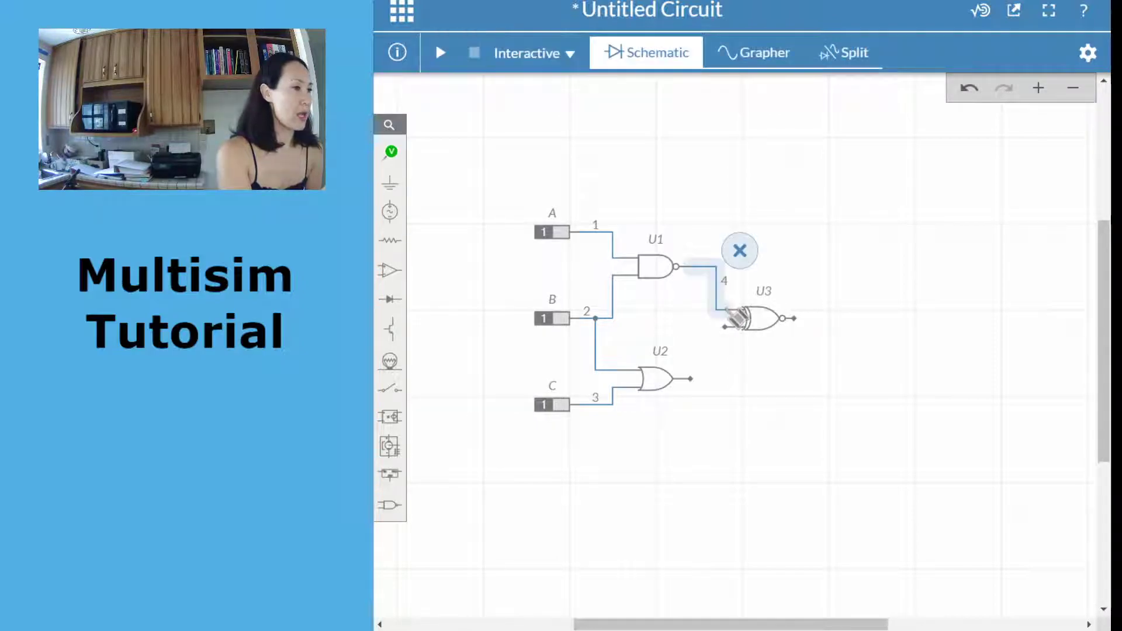
pyautogui.click(691, 379)
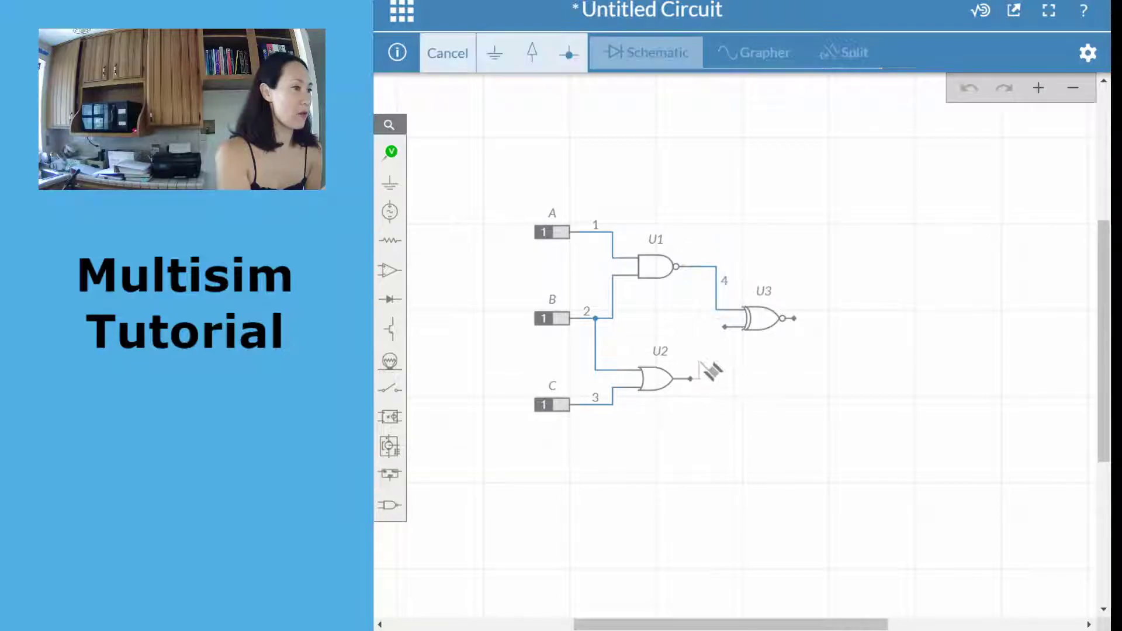
pyautogui.click(726, 326)
pyautogui.click(779, 413)
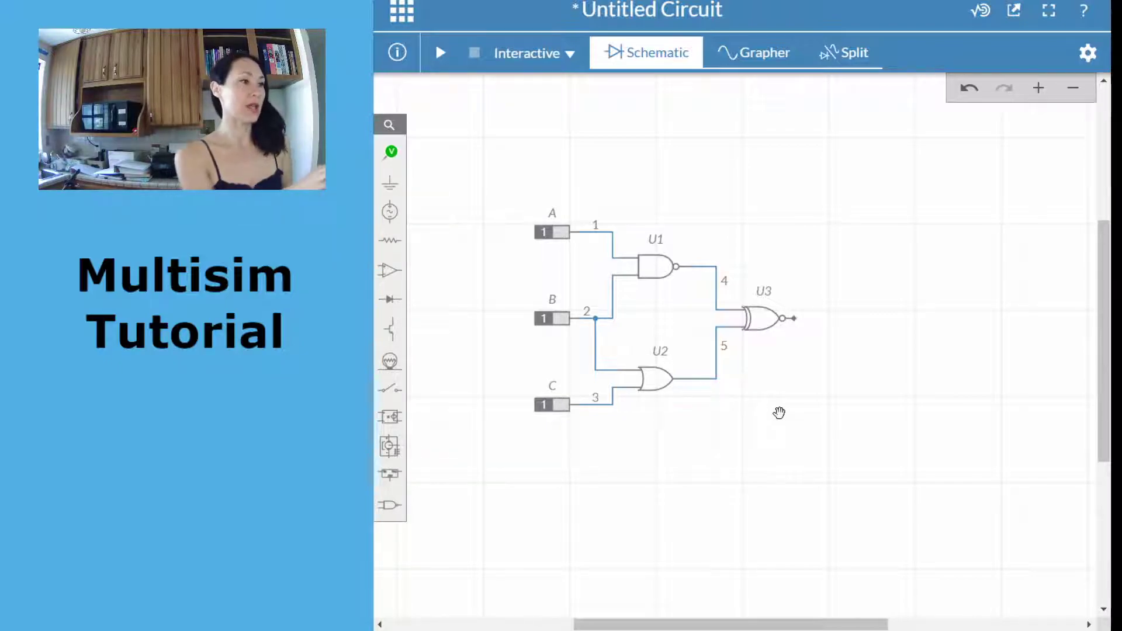
pyautogui.click(552, 234)
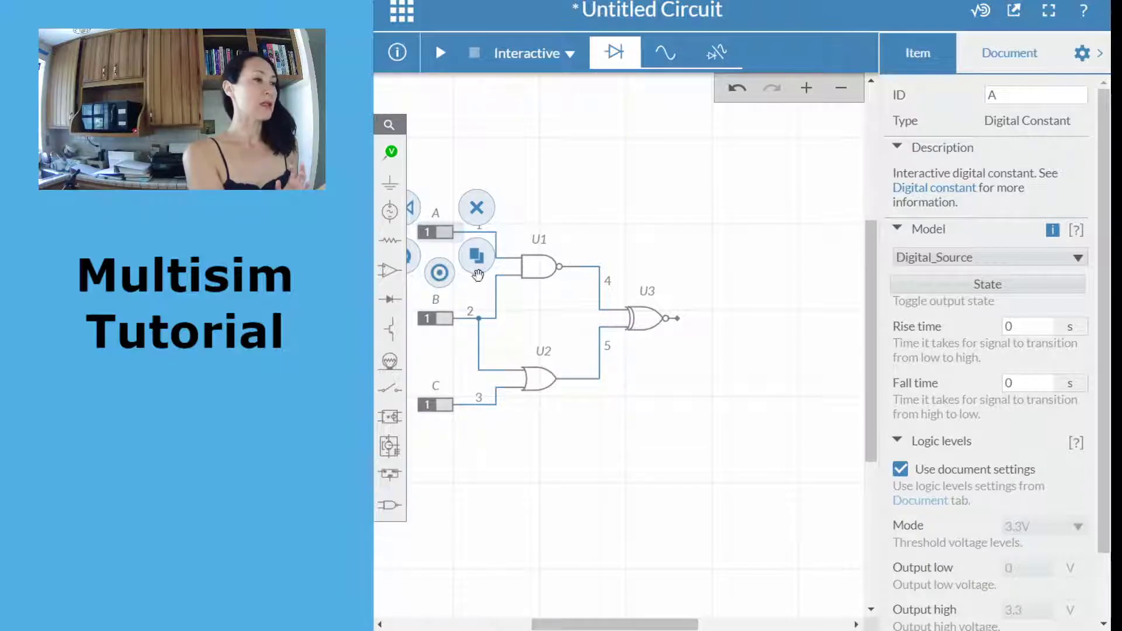
pyautogui.click(532, 191)
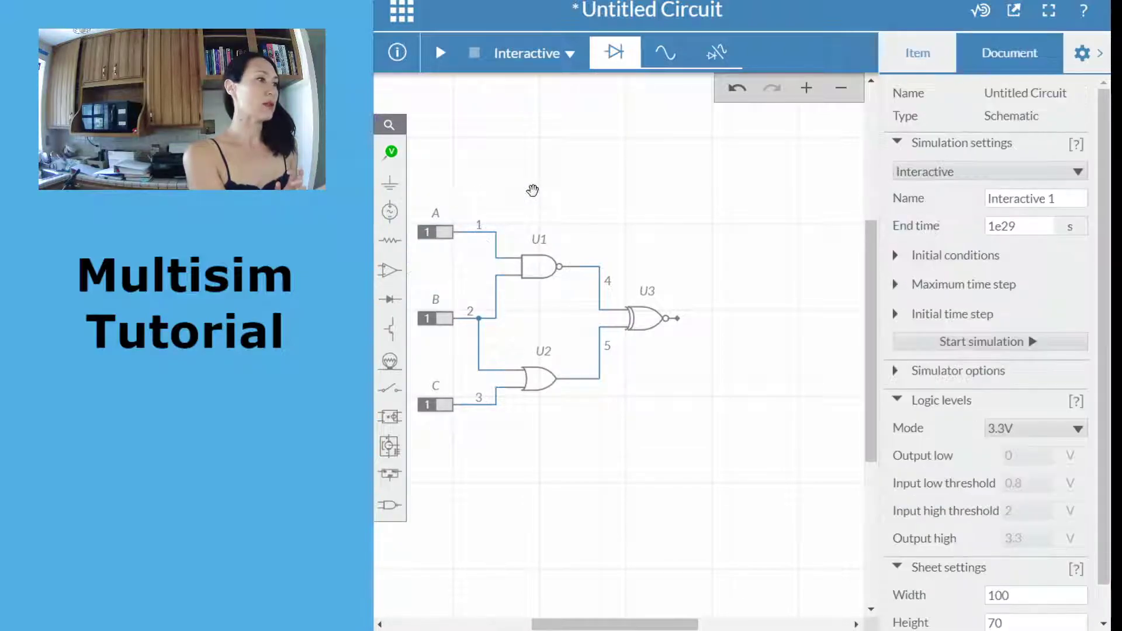
pyautogui.click(1086, 55)
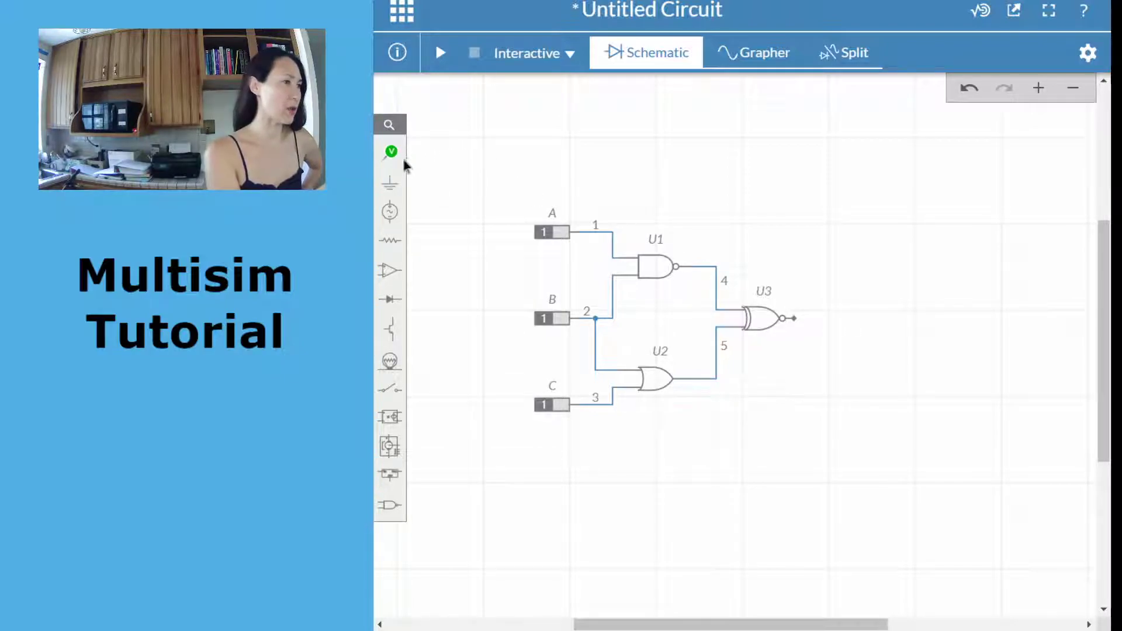
# - Place a junction a short distance to the right of the XNOR gate and wire it to the gate's output
pyautogui.moveTo(389, 185)
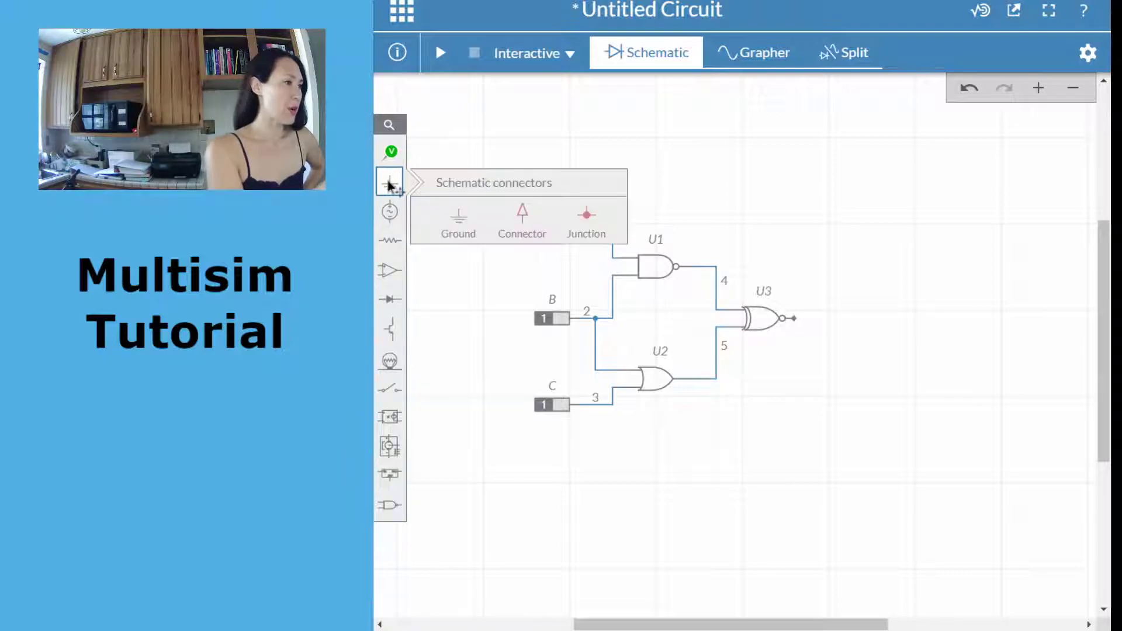
pyautogui.click(586, 219)
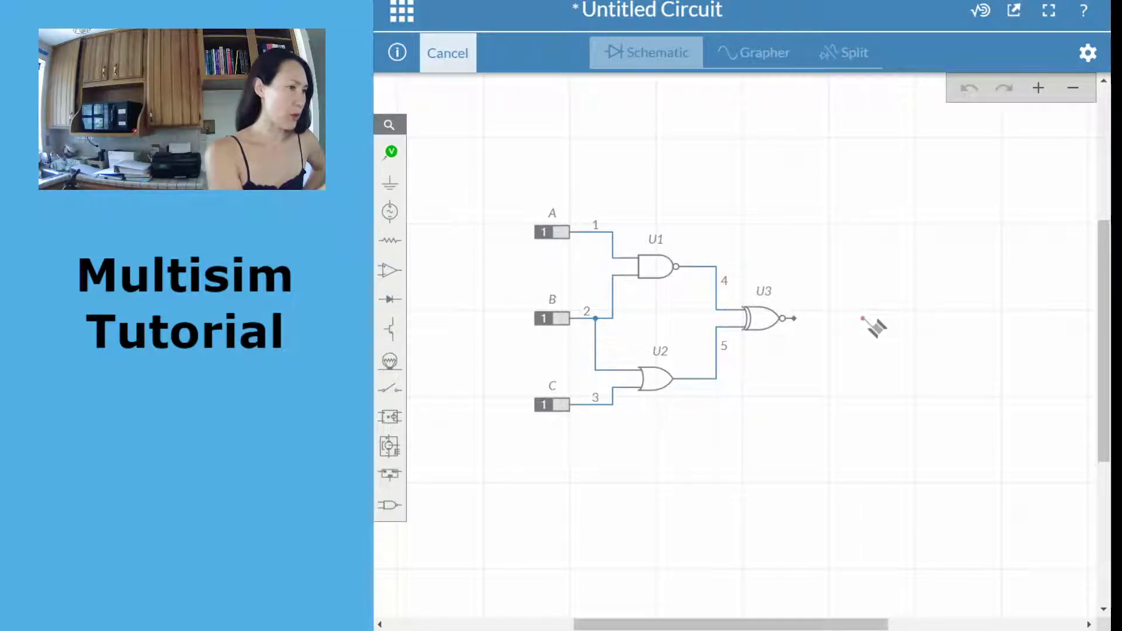
pyautogui.click(864, 319)
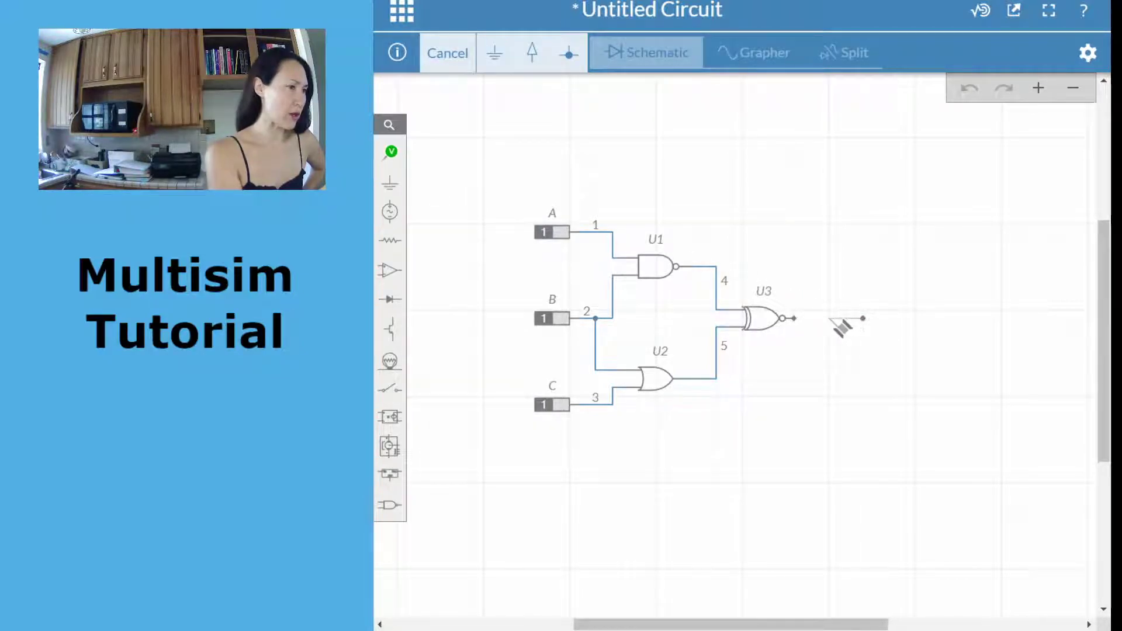
pyautogui.click(796, 320)
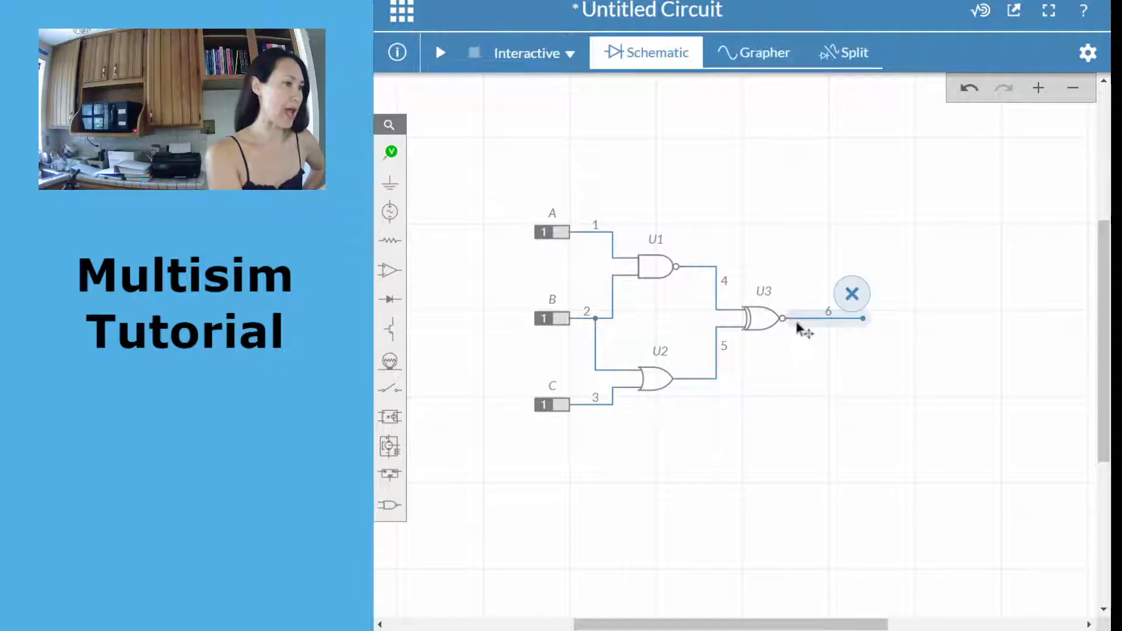
pyautogui.click(837, 438)
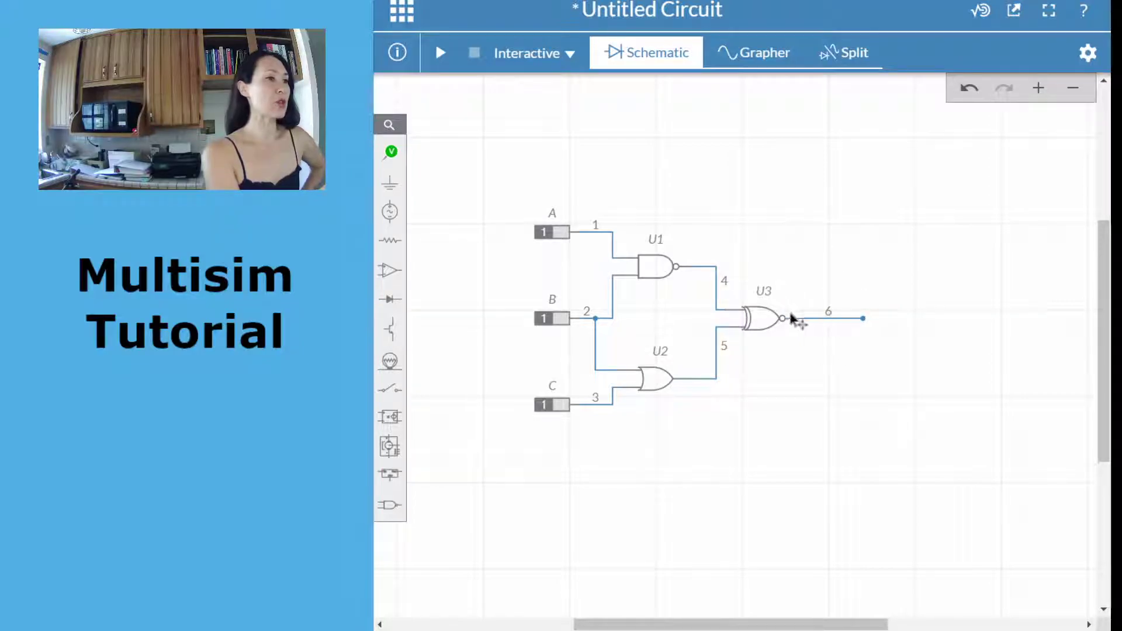
# - Attach a digital probe to the junction at the XNOR gate's output, and run and stop the interactive simulation
pyautogui.click(392, 157)
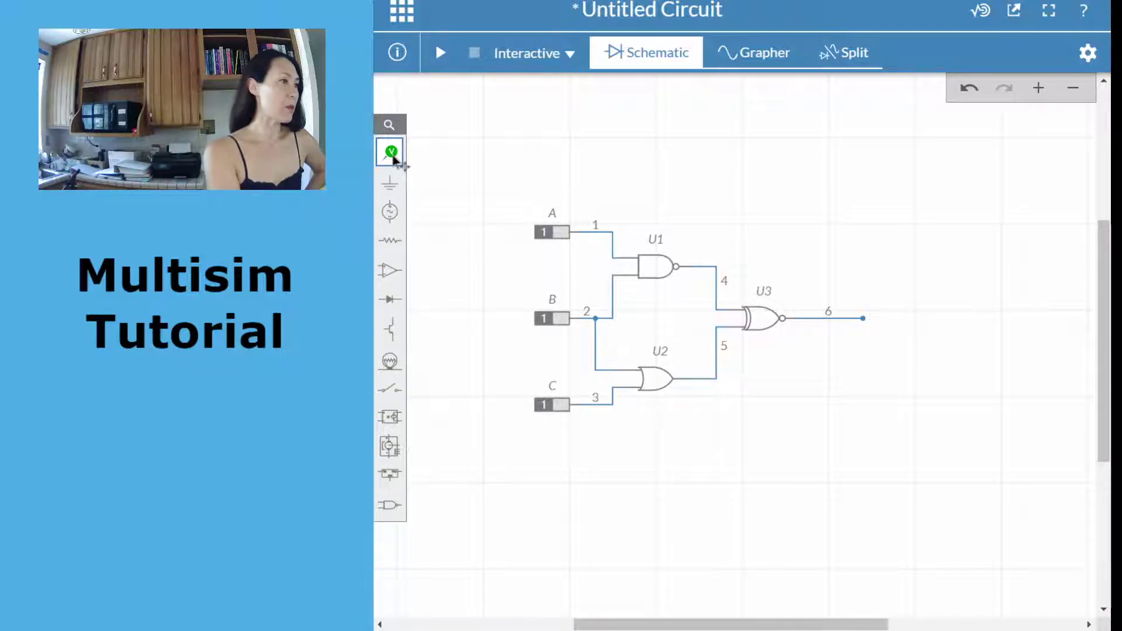
pyautogui.click(393, 156)
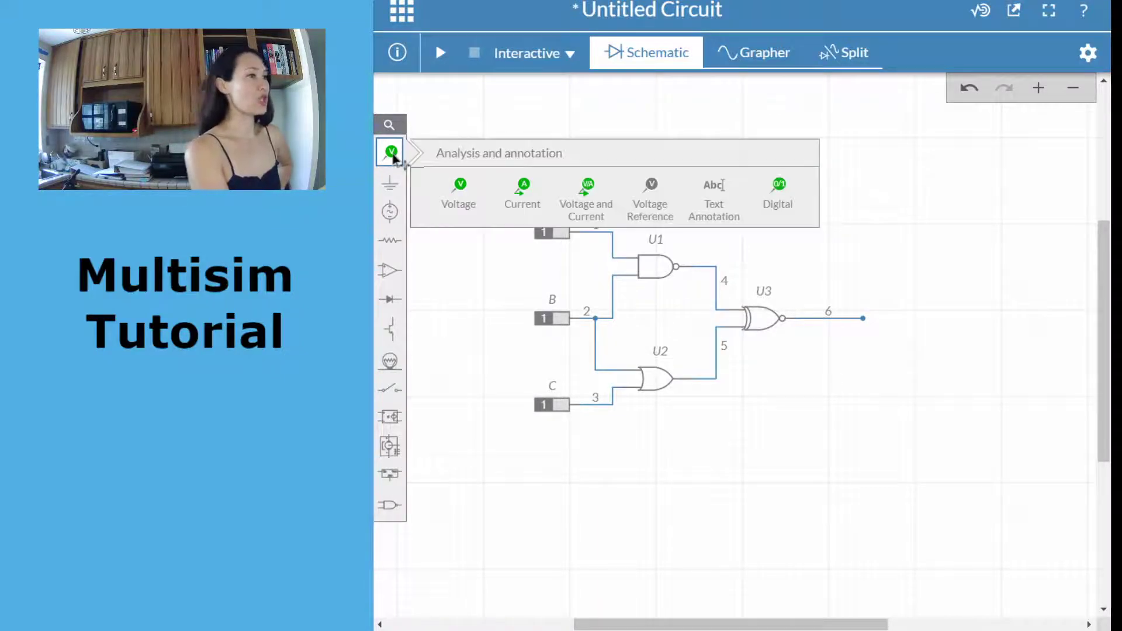
pyautogui.click(785, 196)
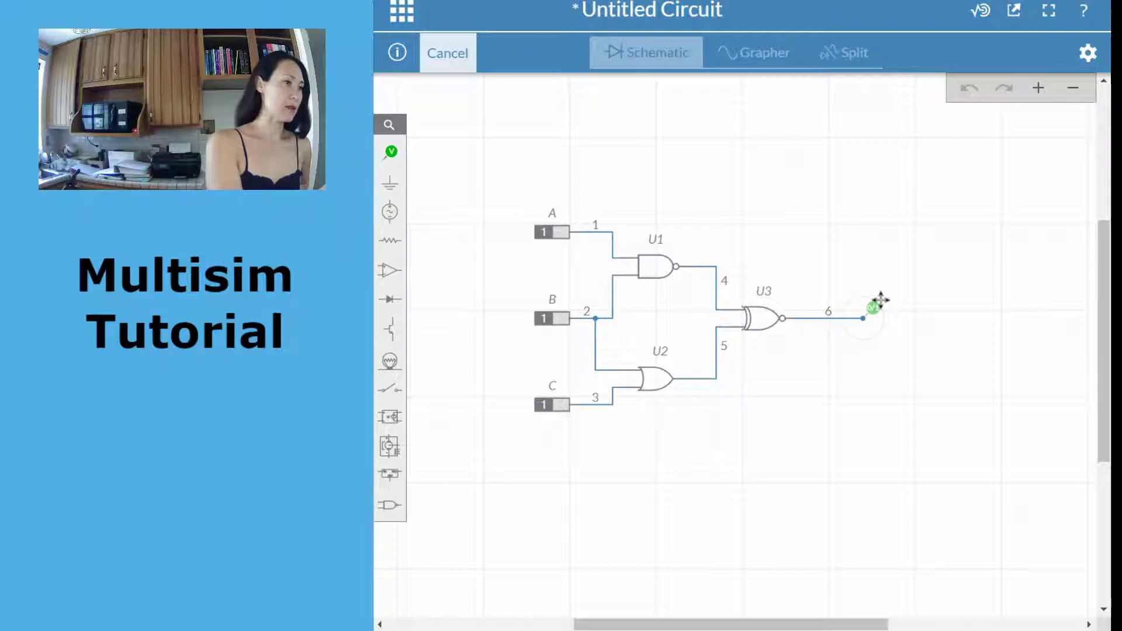
pyautogui.click(881, 300)
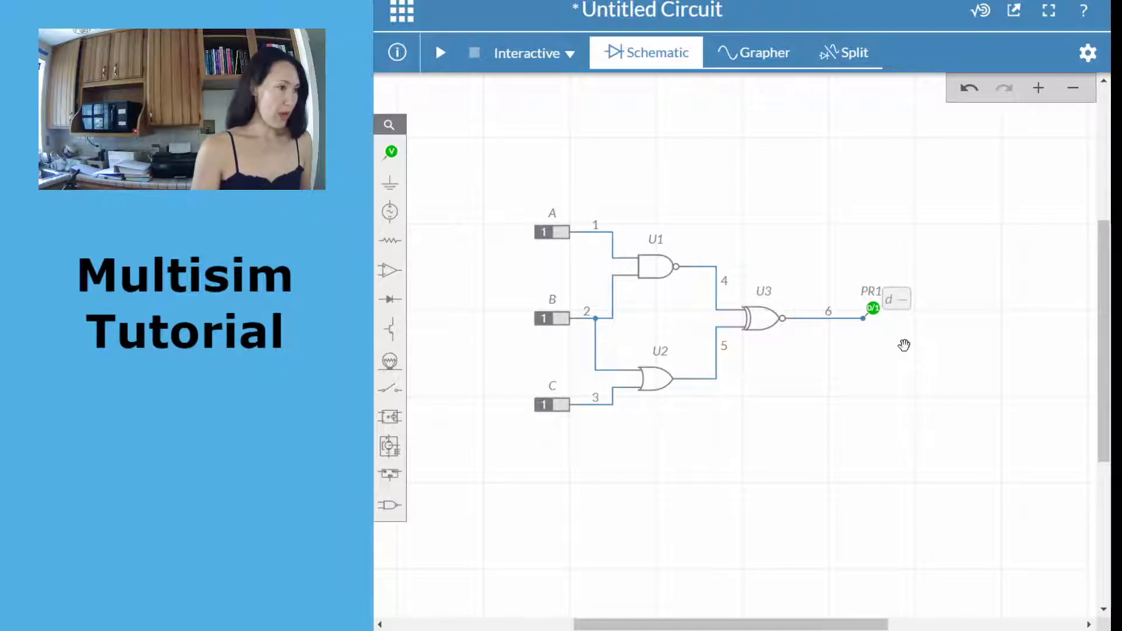
pyautogui.click(441, 54)
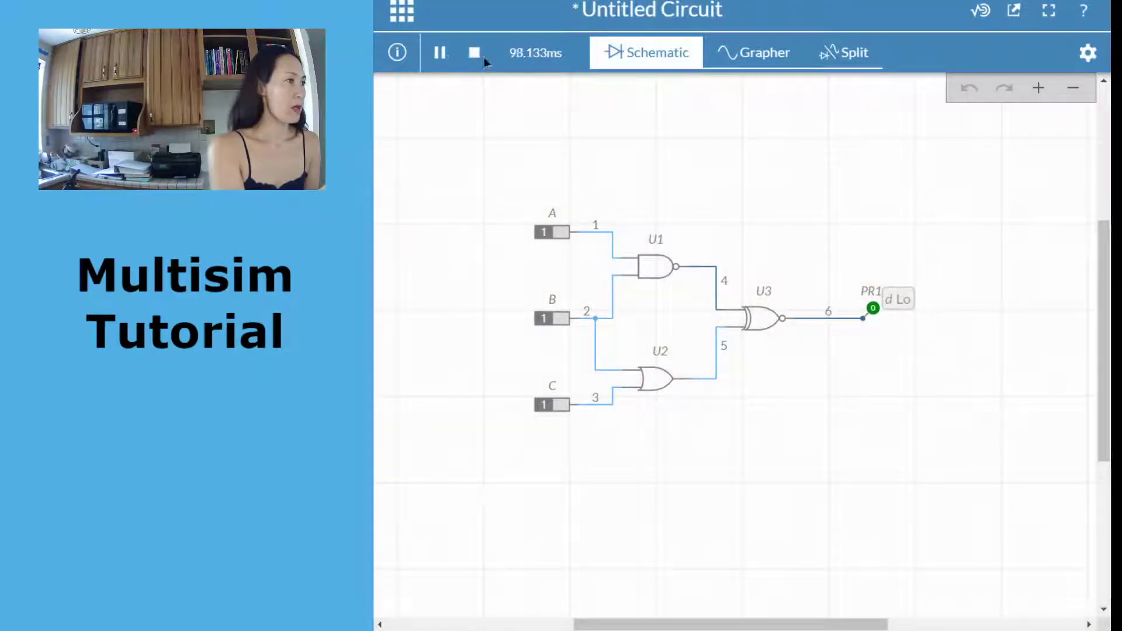
pyautogui.click(477, 54)
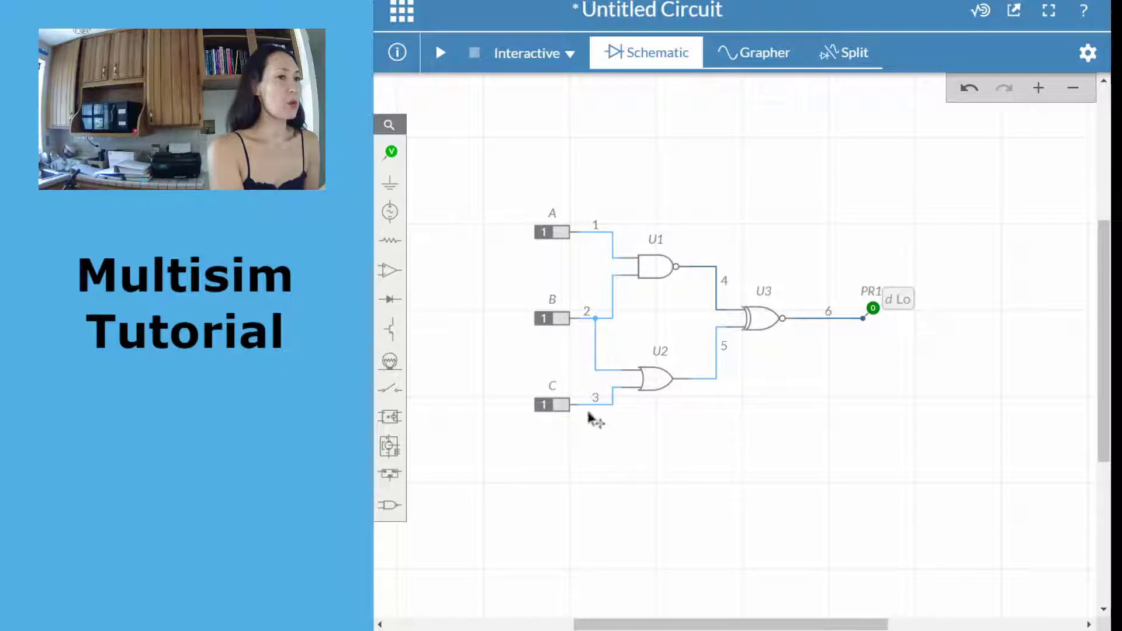
# - Toggle constants A and B to 0, keeping C at 1, and run and stop the interactive simulation again
pyautogui.click(548, 232)
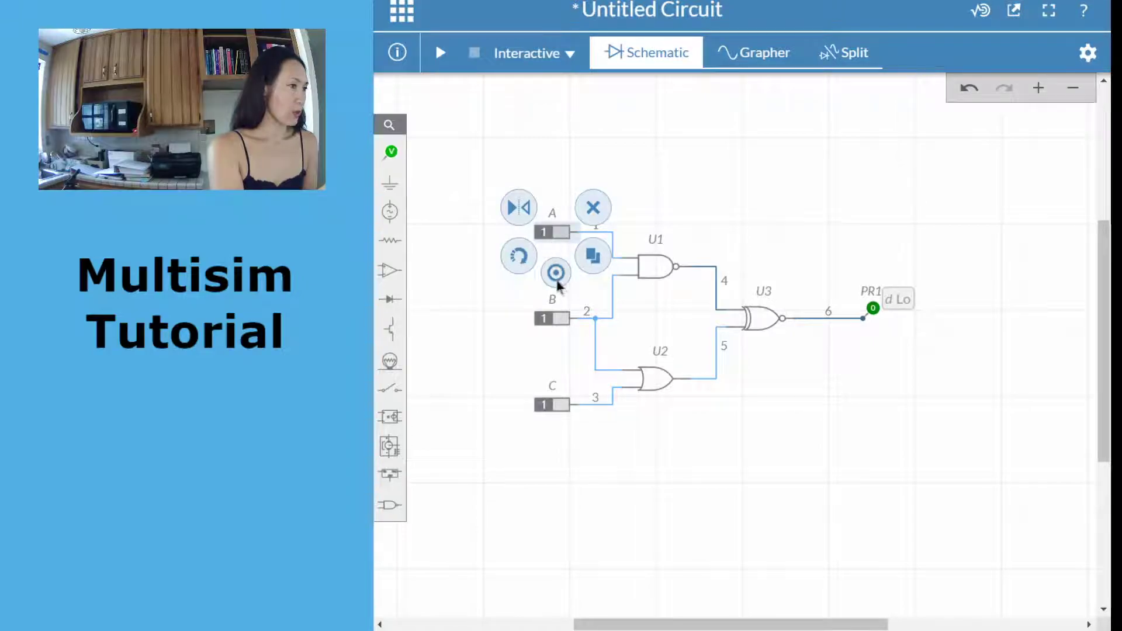
pyautogui.click(558, 283)
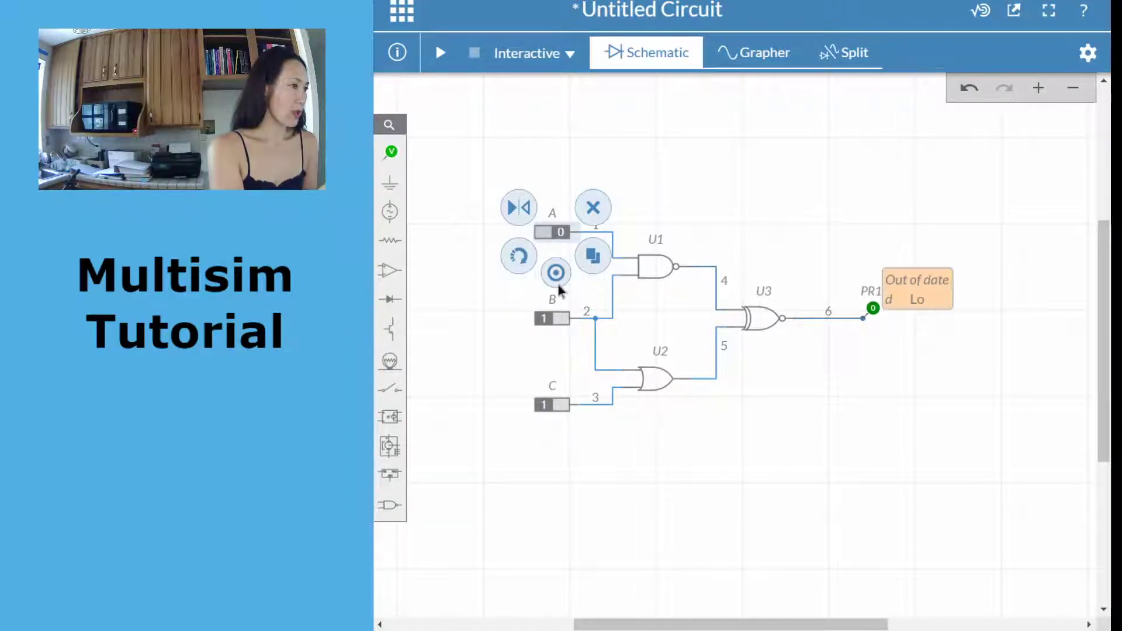
pyautogui.click(550, 316)
pyautogui.click(558, 362)
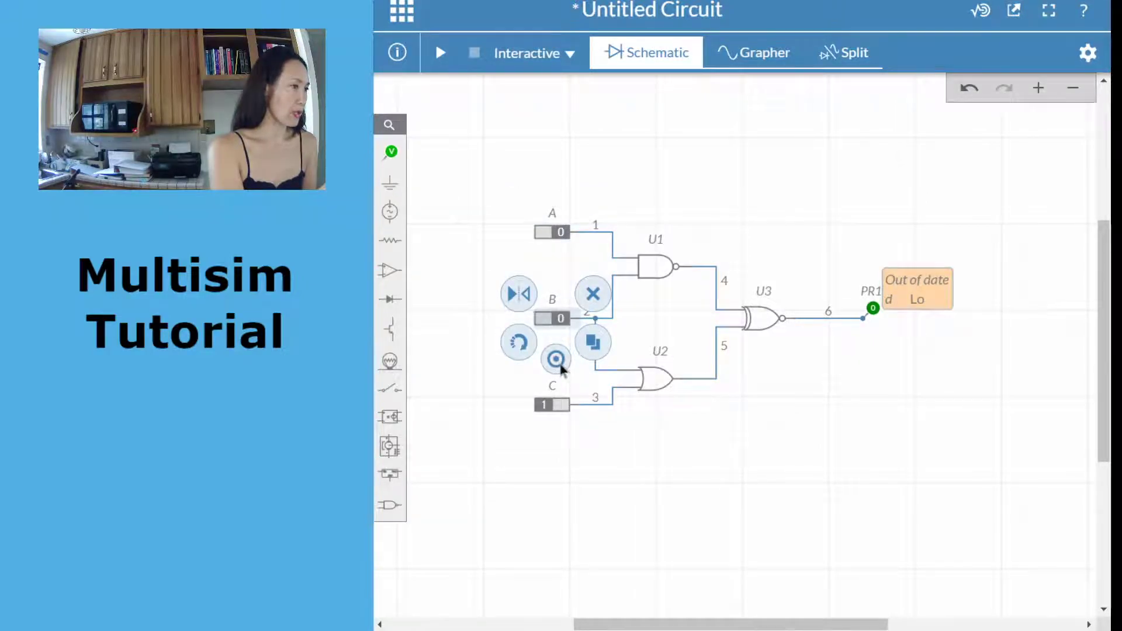
pyautogui.click(587, 439)
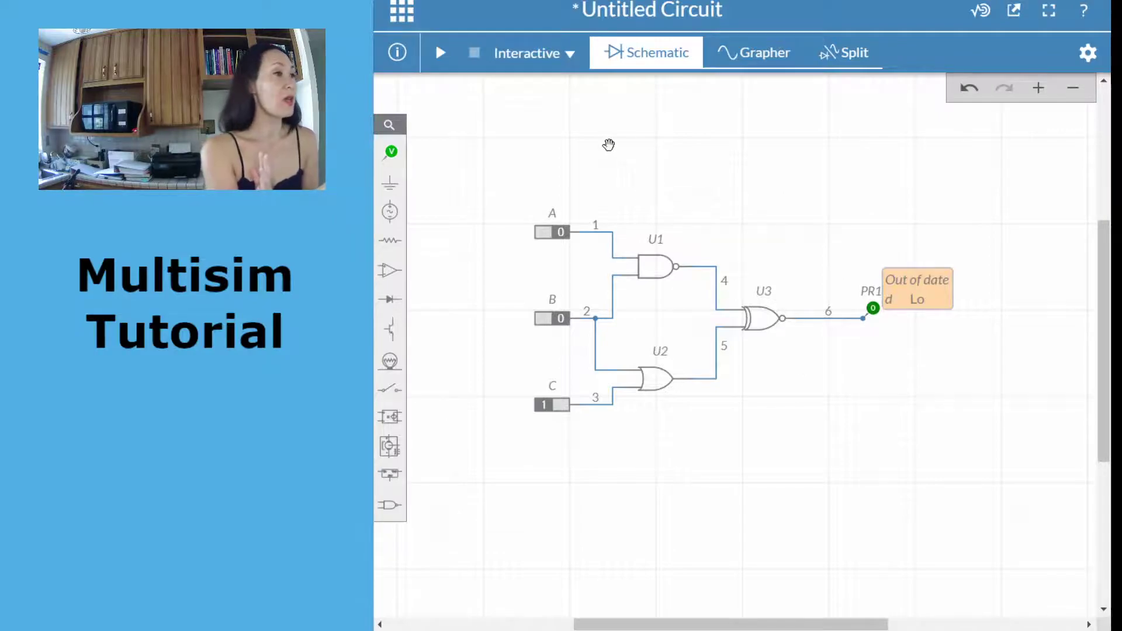
pyautogui.click(439, 54)
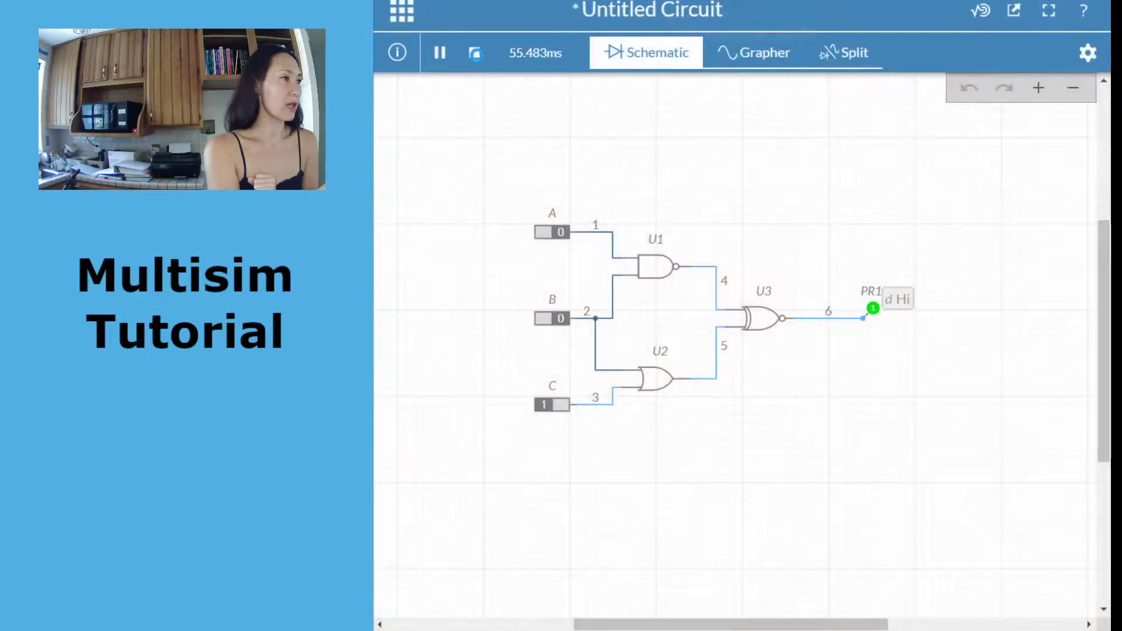
pyautogui.click(476, 53)
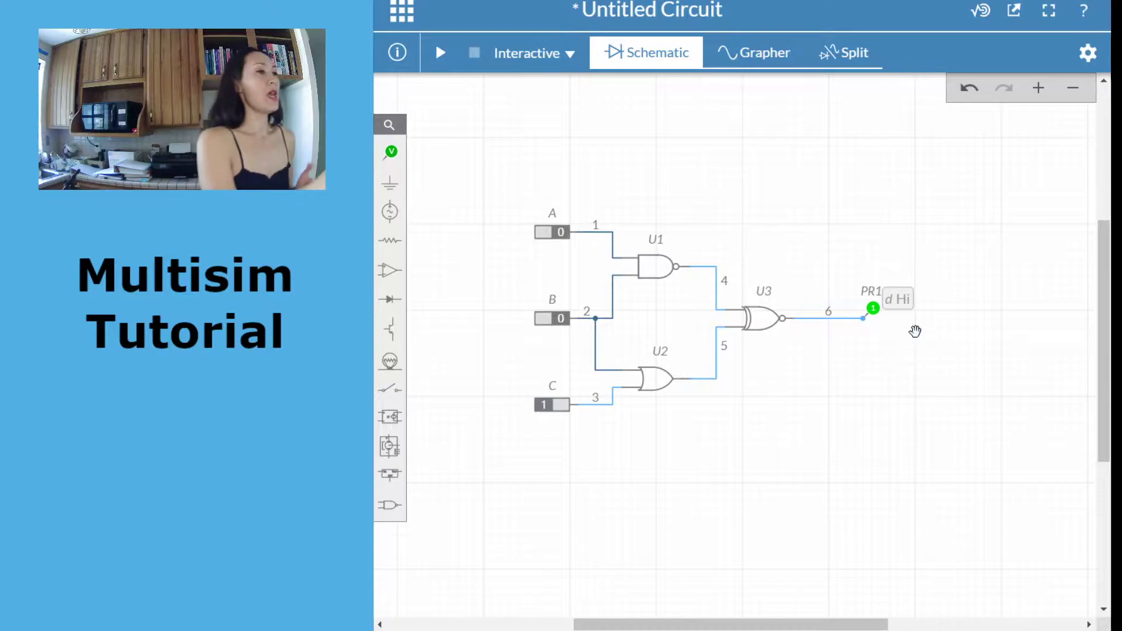
# - Export the circuit as a schematic image
pyautogui.click(400, 13)
pyautogui.moveTo(455, 201)
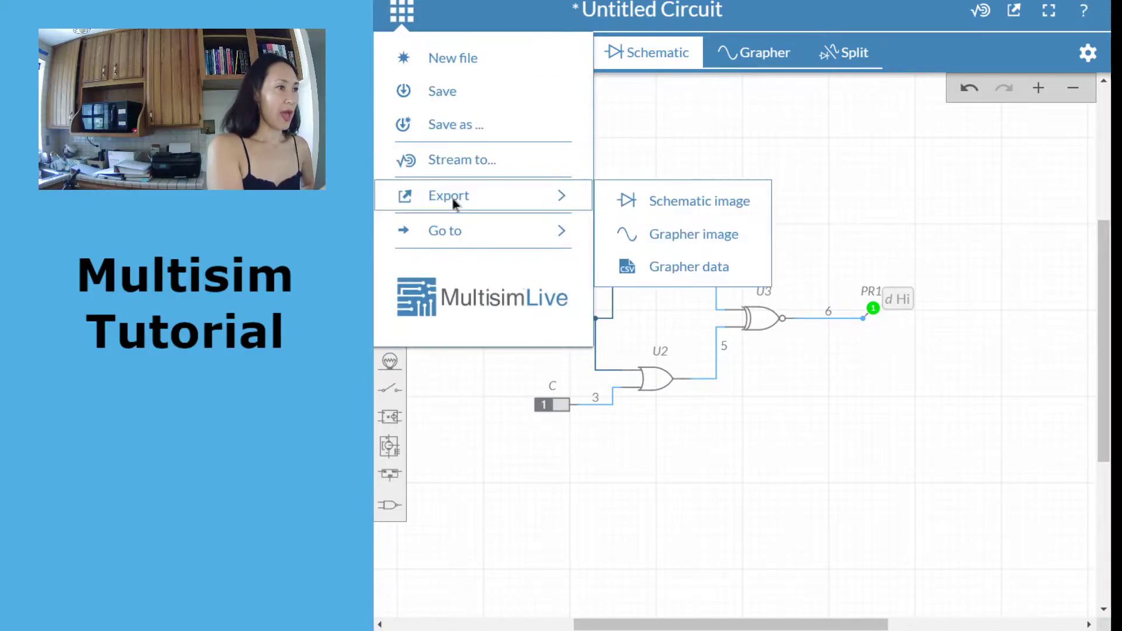
pyautogui.click(675, 202)
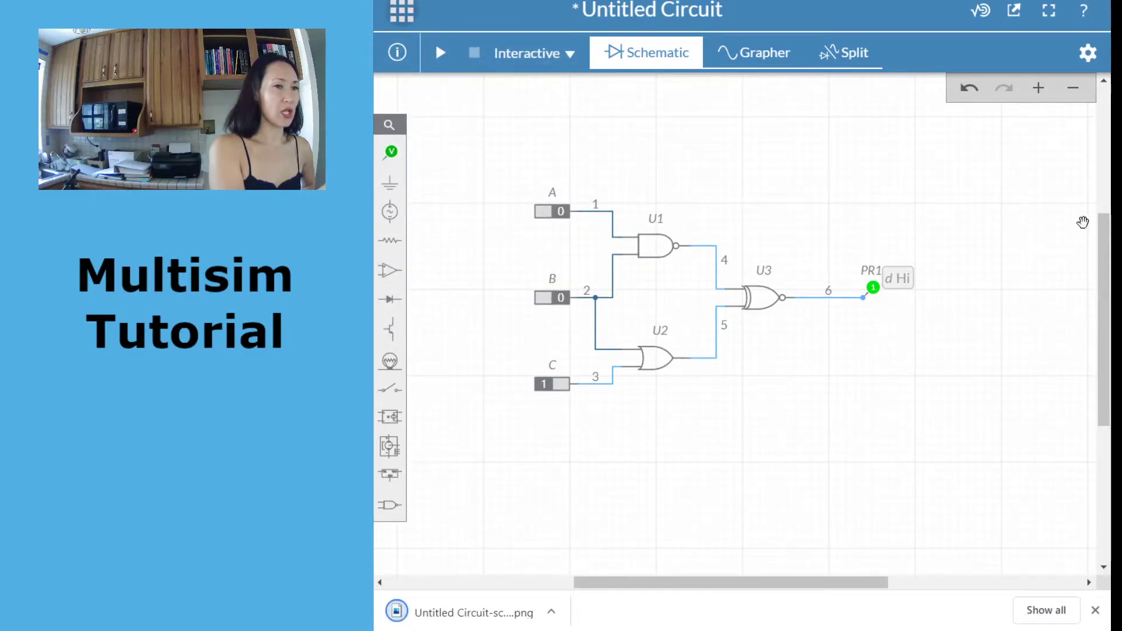